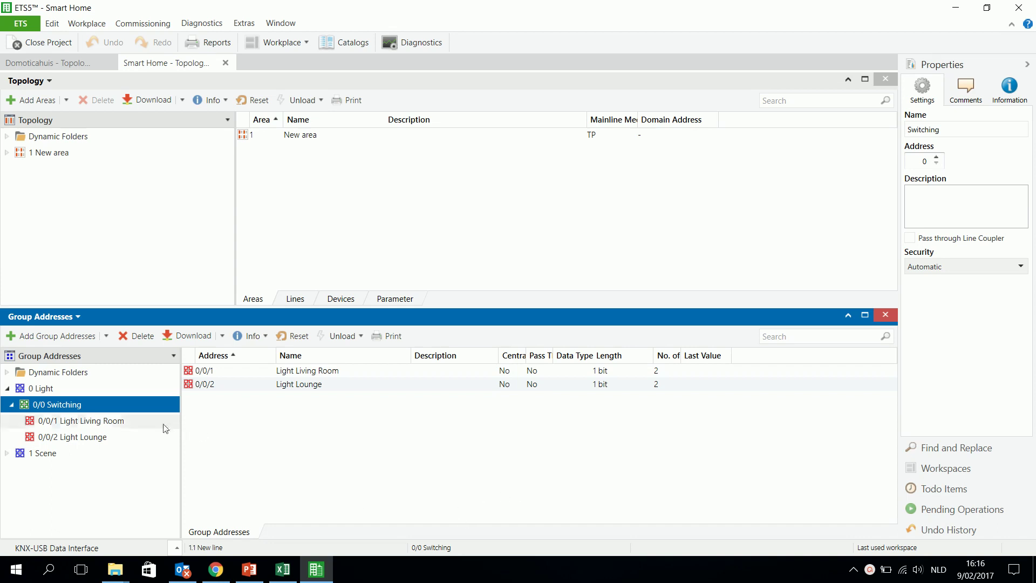
Step: Review which objects are associated with 0/0/1 Light Living Room and 0/0/2 Light Lounge
click(96, 425)
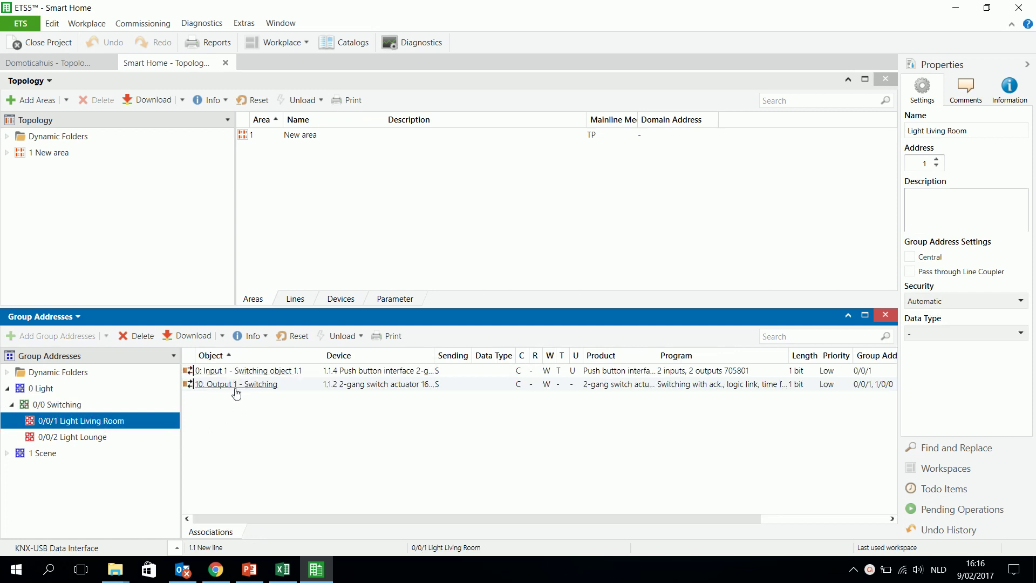
click(86, 437)
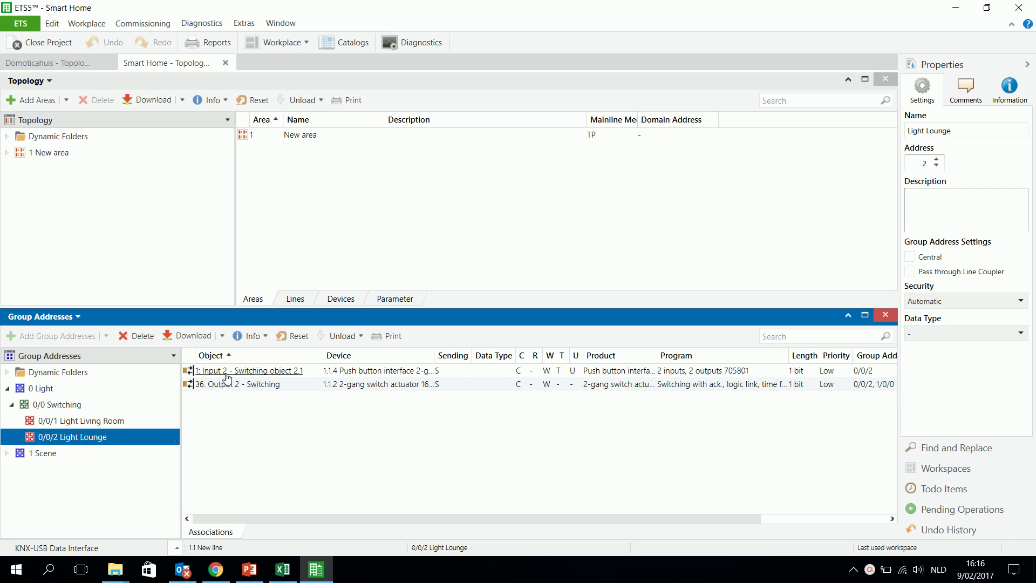
click(91, 423)
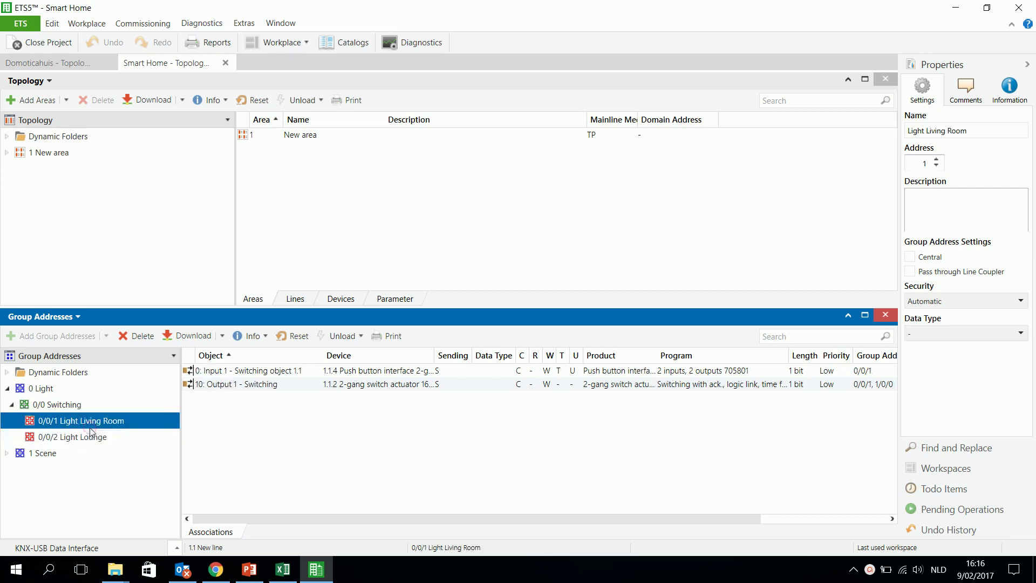
Step: Expand area 1 and line 1.1 in Topology and show the 1.0.1 Standard push-button module's group objects
click(2, 155)
click(5, 153)
click(7, 187)
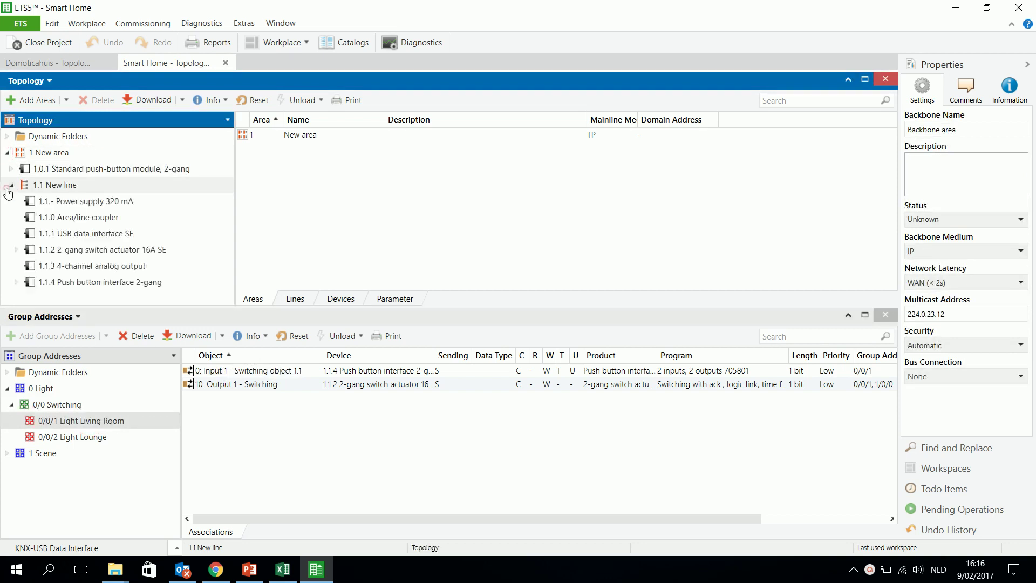
click(79, 283)
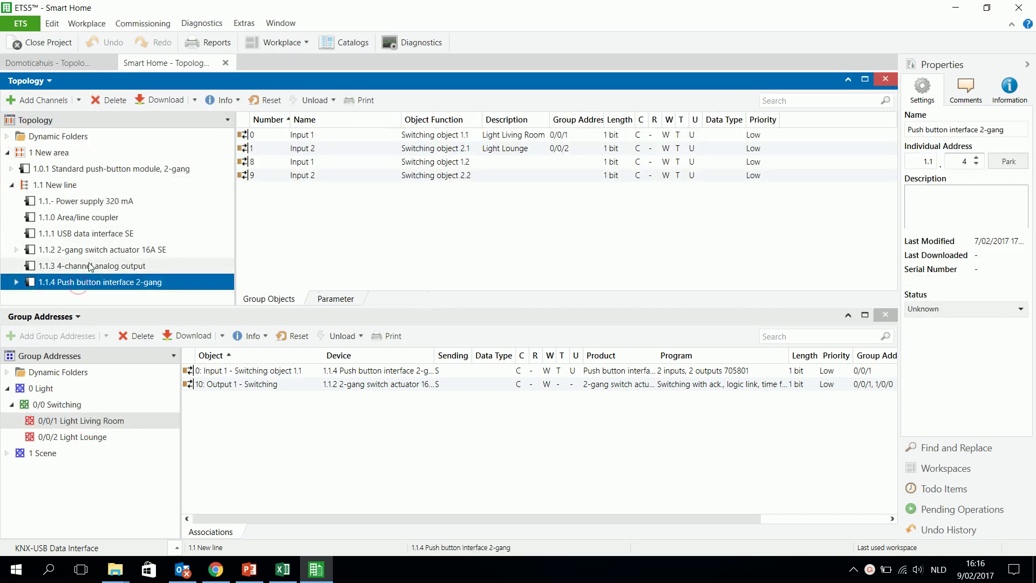
click(127, 169)
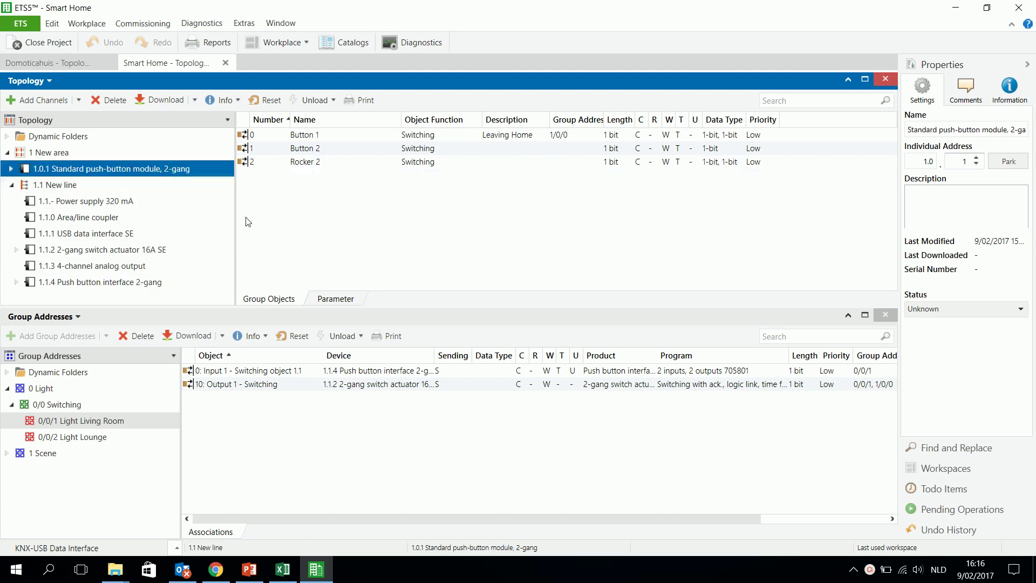
Step: Unlink Input 1 from 0/0/1 and Input 2 from 0/0/2, then recheck 0/0/1's associations
right_click(282, 370)
click(316, 392)
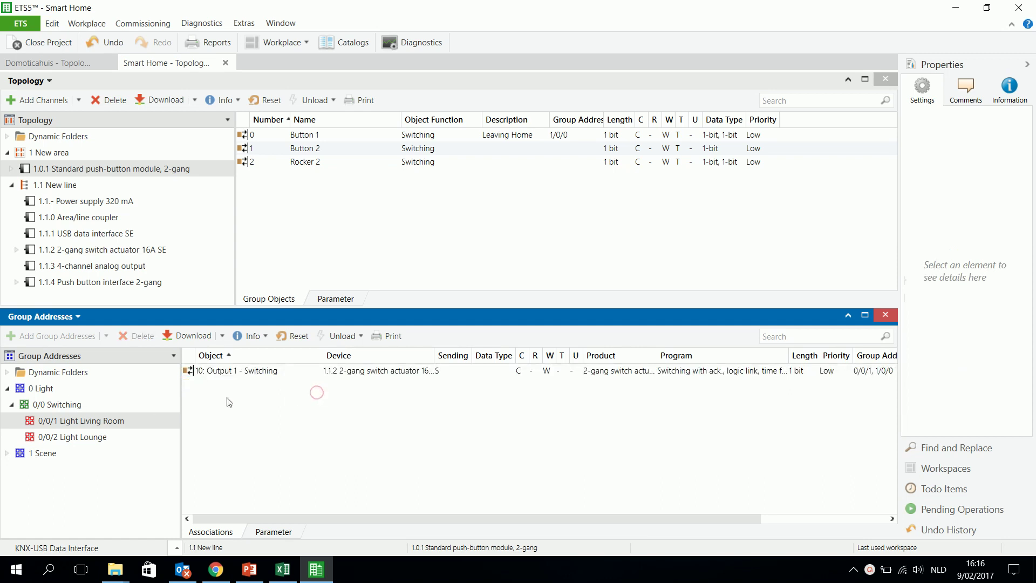
click(72, 437)
right_click(238, 371)
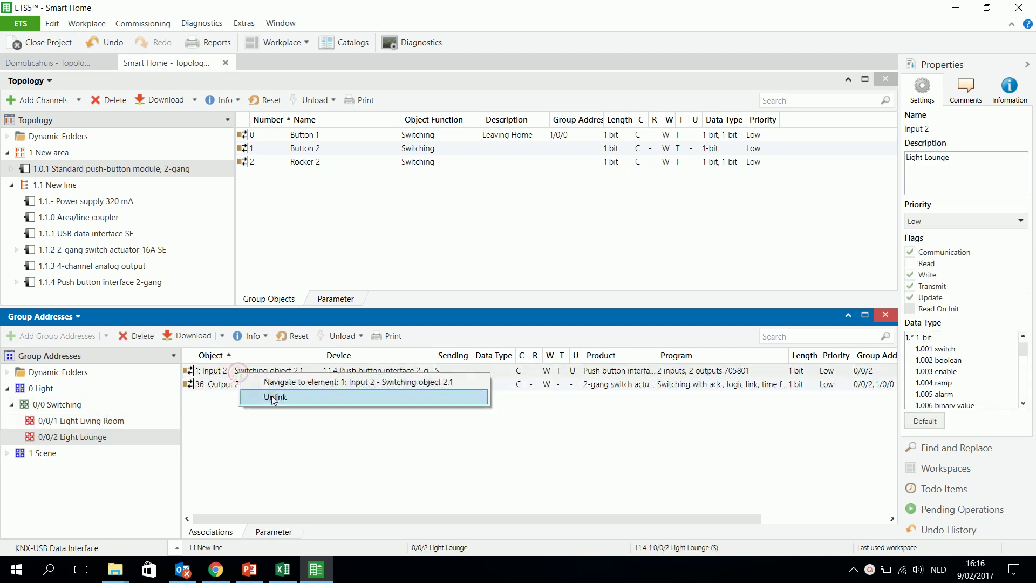
click(273, 397)
click(114, 172)
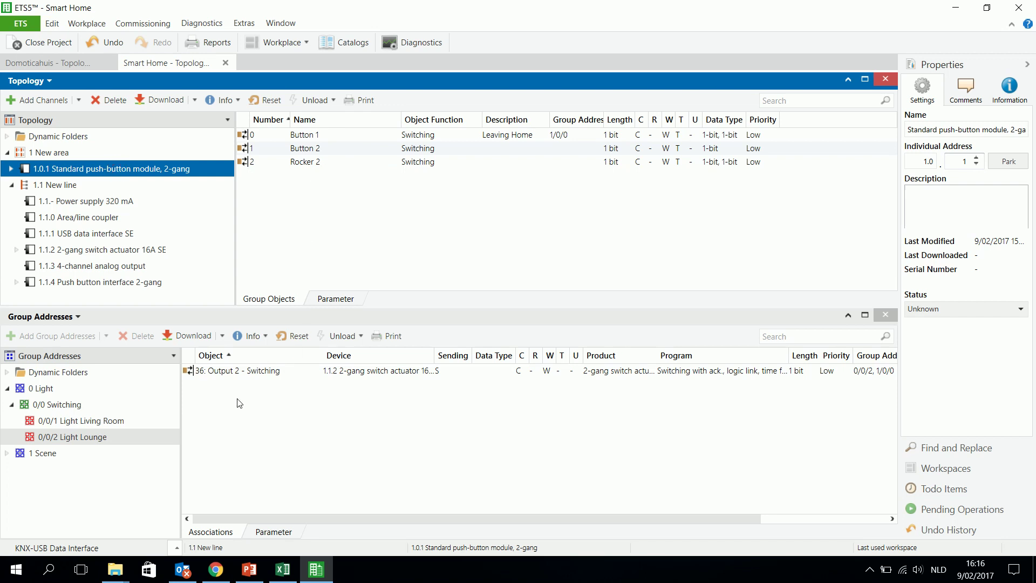
click(108, 422)
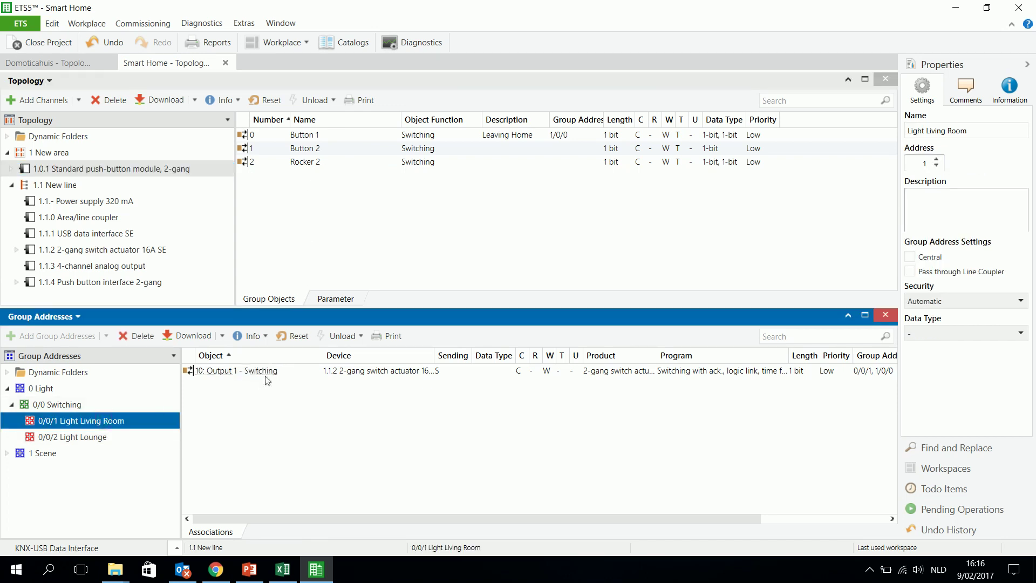
Step: Set the Operation concept for buttons 1 and 2 to Rocker function, accepting association removal
click(335, 298)
click(289, 183)
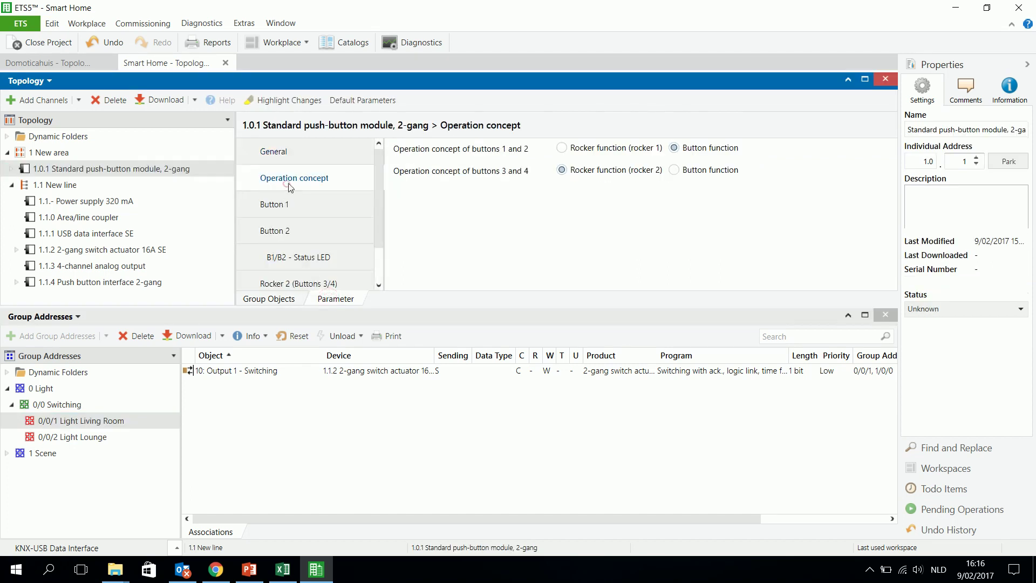
click(562, 147)
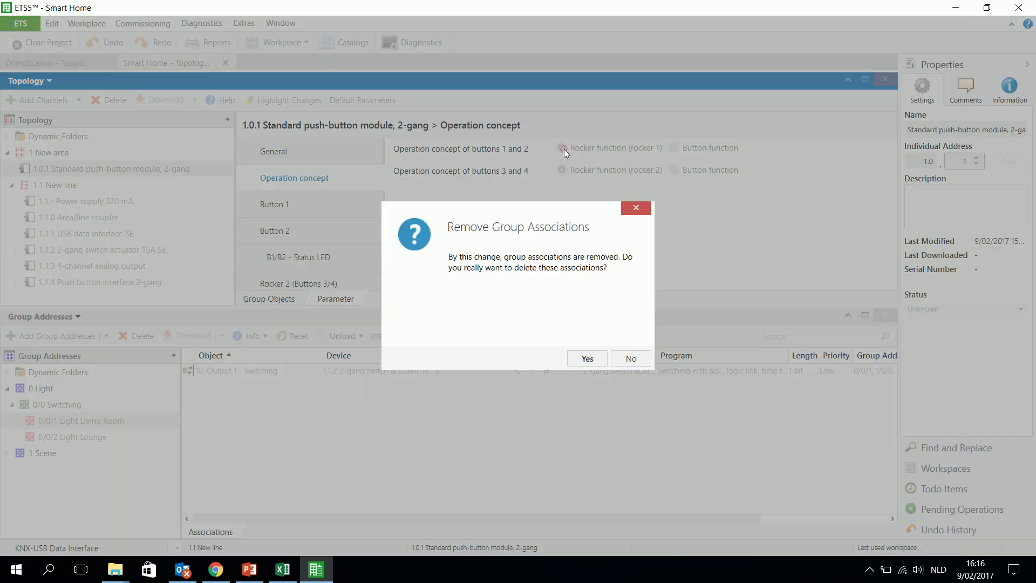
click(585, 358)
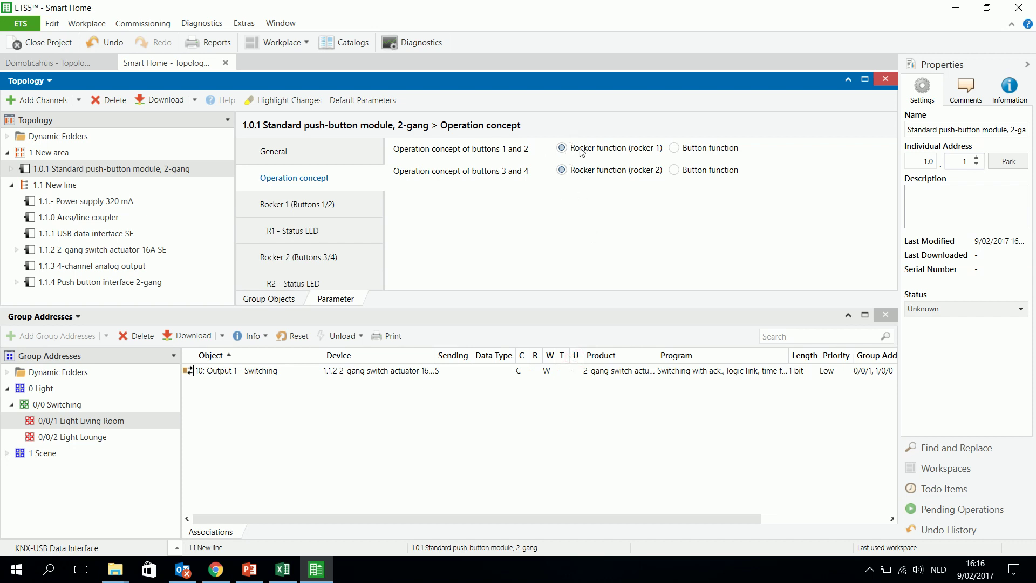
click(265, 300)
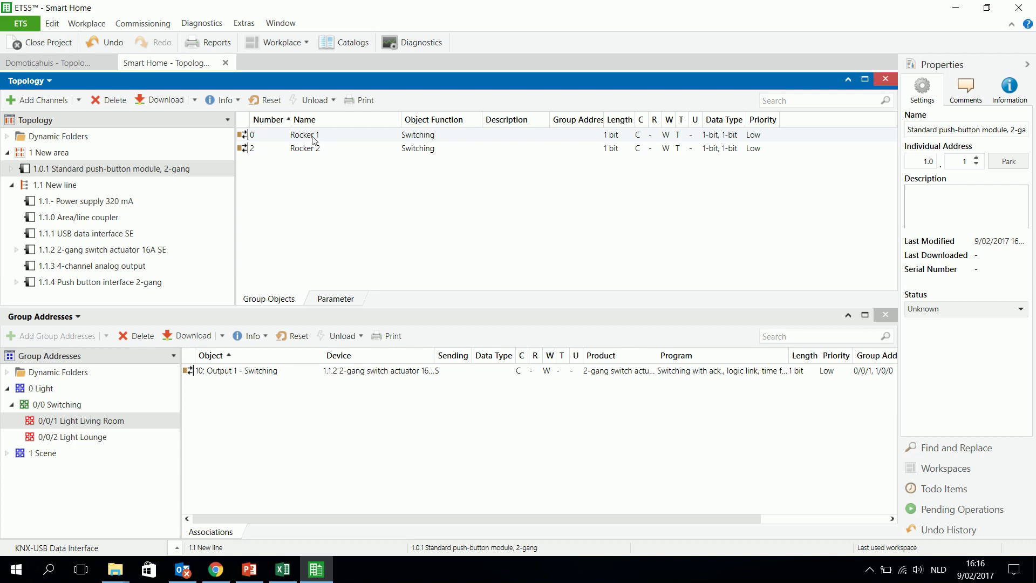
Step: Review the Rocker 1 (Buttons 1/2) and Rocker 2 (Buttons 3/4) parameter pages
click(333, 299)
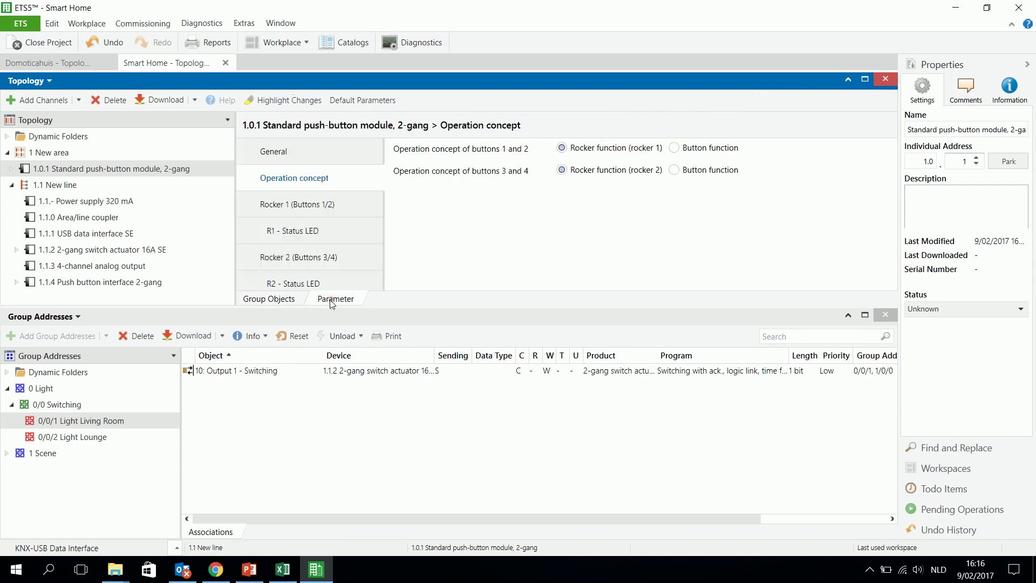
click(283, 210)
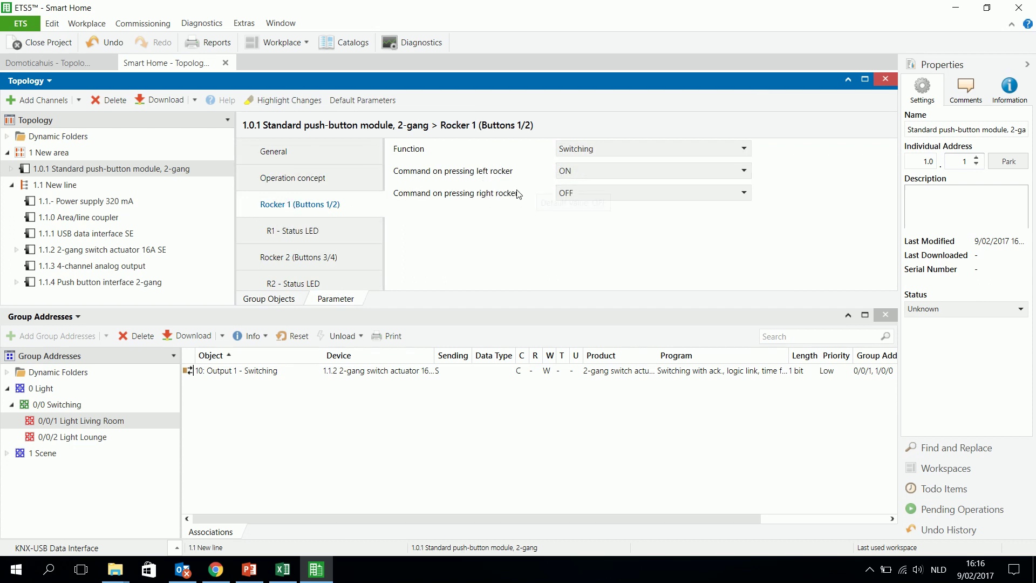
click(263, 299)
click(317, 301)
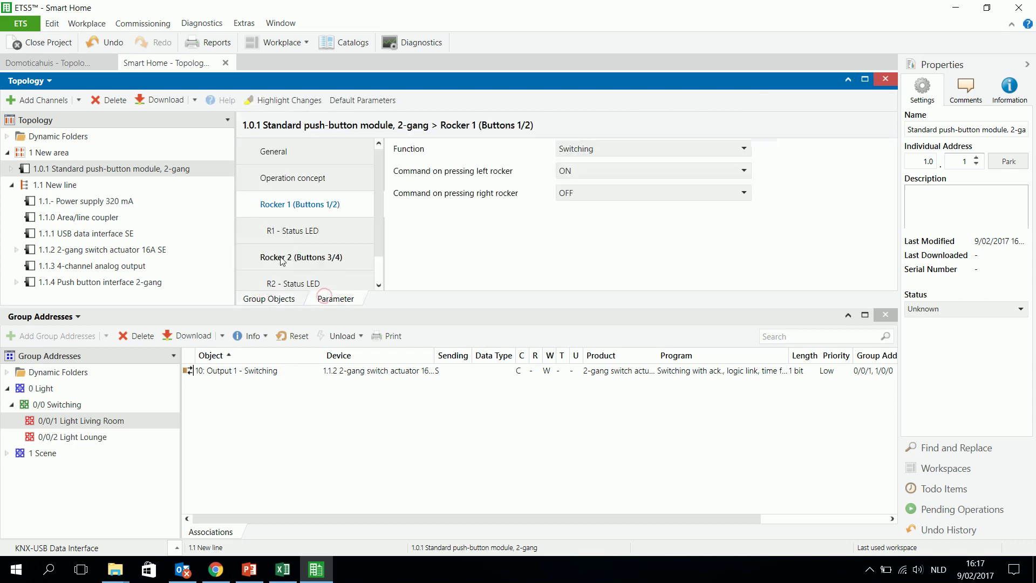
click(301, 257)
Step: Drag the selected Rocker 1 and Rocker 2 switching objects onto 0/0/1 Light Living Room
click(273, 300)
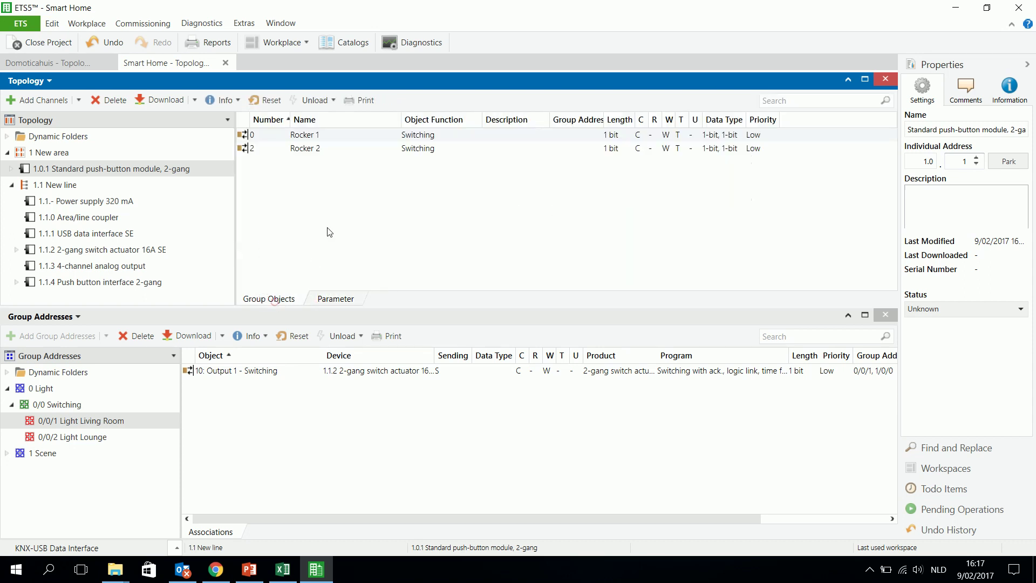
click(309, 136)
shift+click(309, 151)
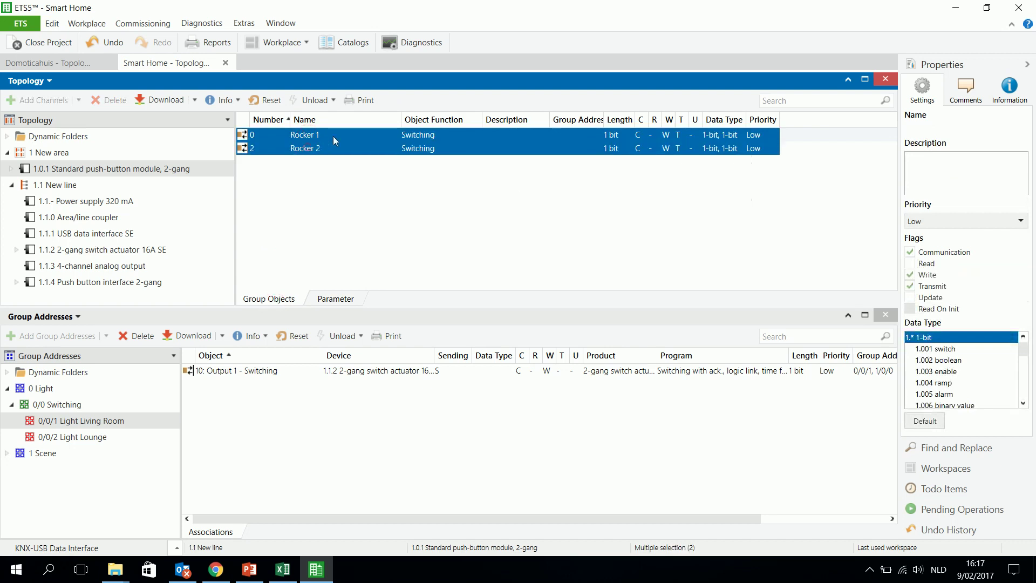
drag(333, 135, 299, 432)
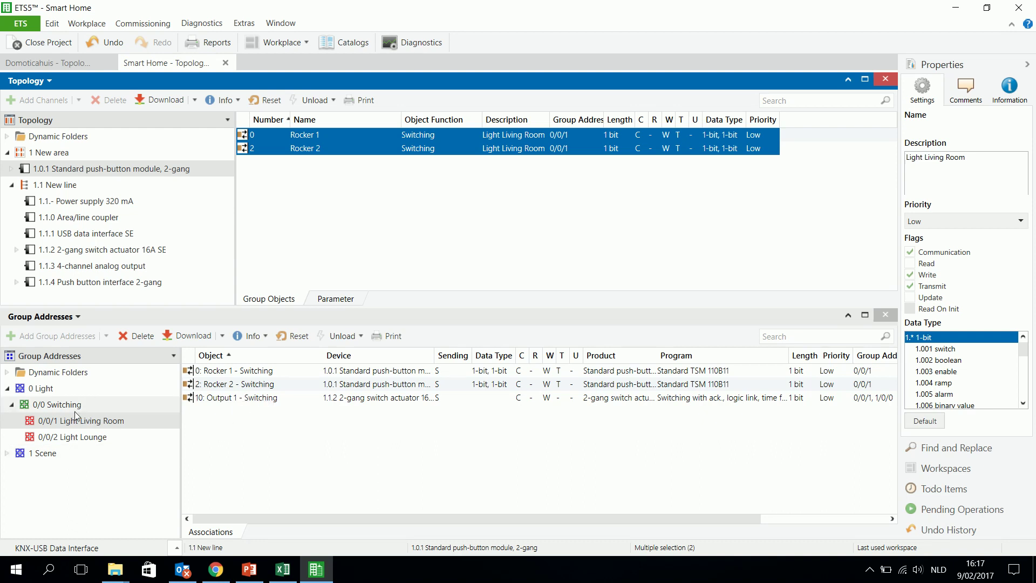
Step: Add a 'feedback' middle group 0/1 under the 0 Light main group
right_click(49, 391)
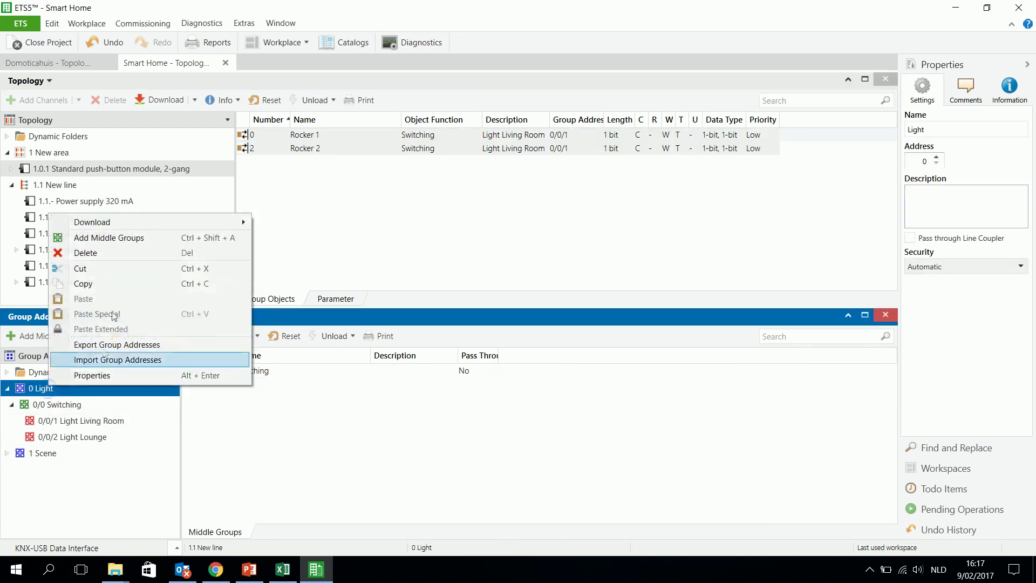
text(feedback)
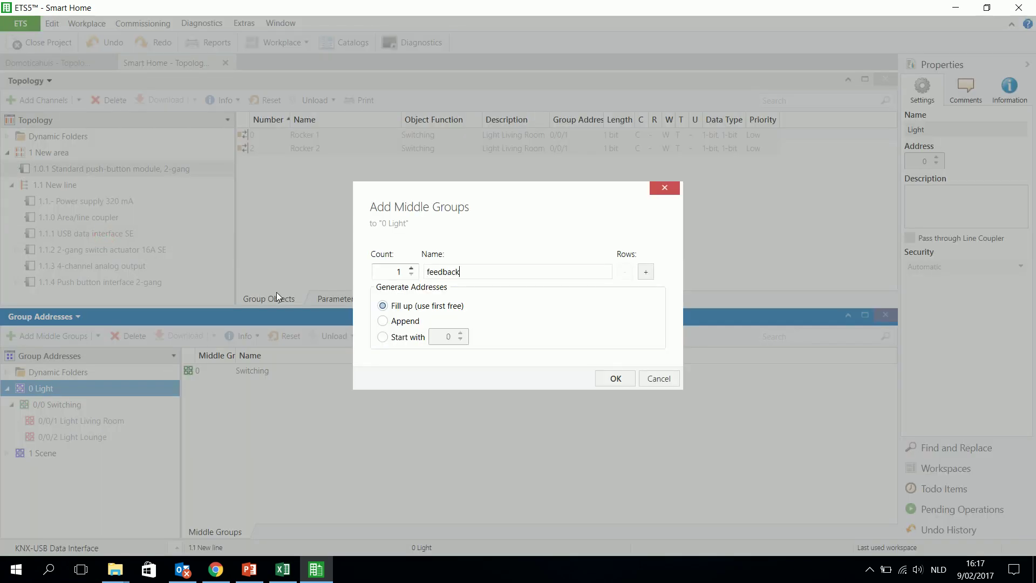
key(Return)
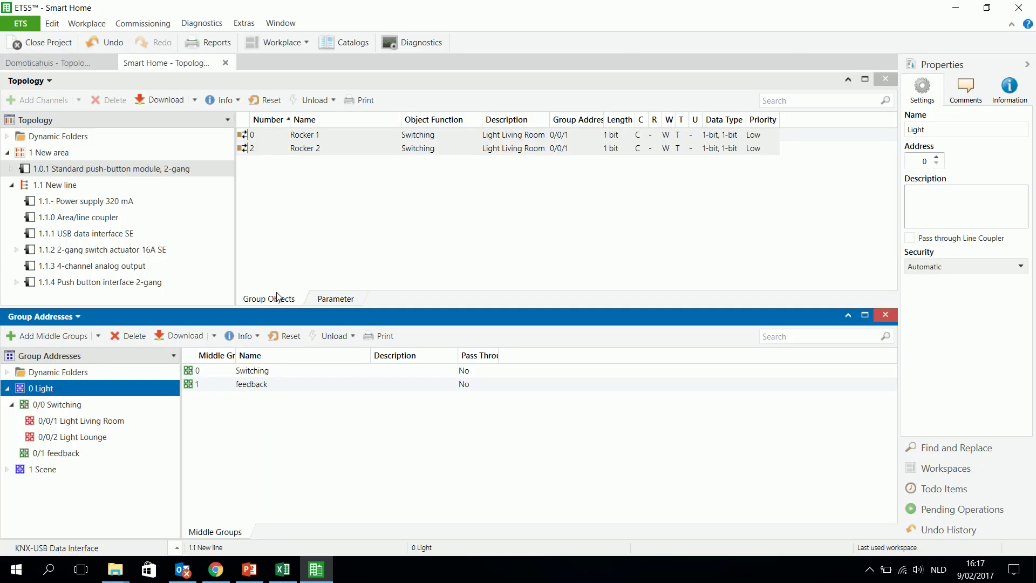
Step: Create group address 0/1/0 Light Living Room in the feedback group, then check 0/0/1's associations
click(54, 453)
right_click(54, 454)
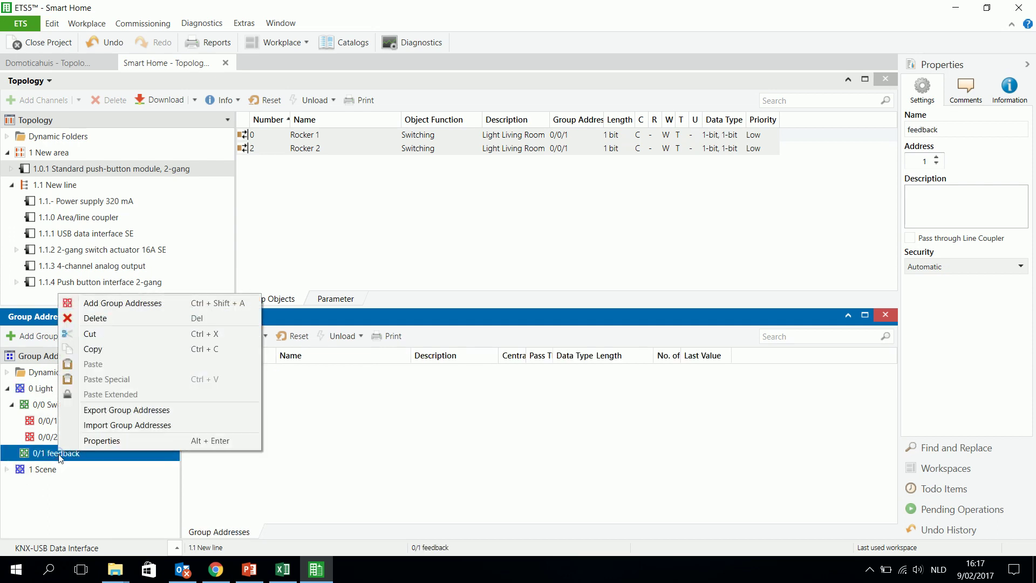
click(122, 303)
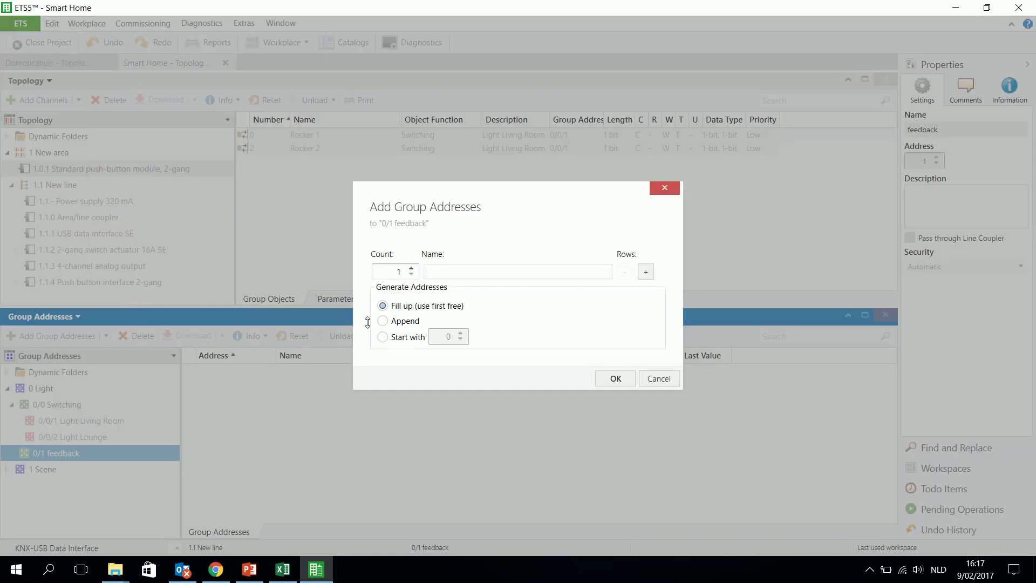
text(Light Living Room)
key(Return)
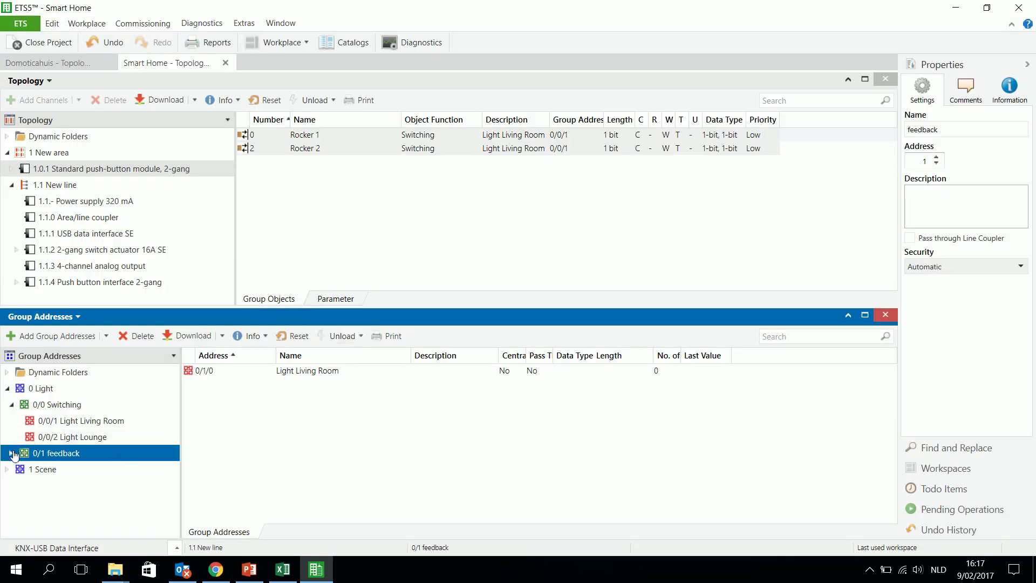
click(10, 452)
click(73, 465)
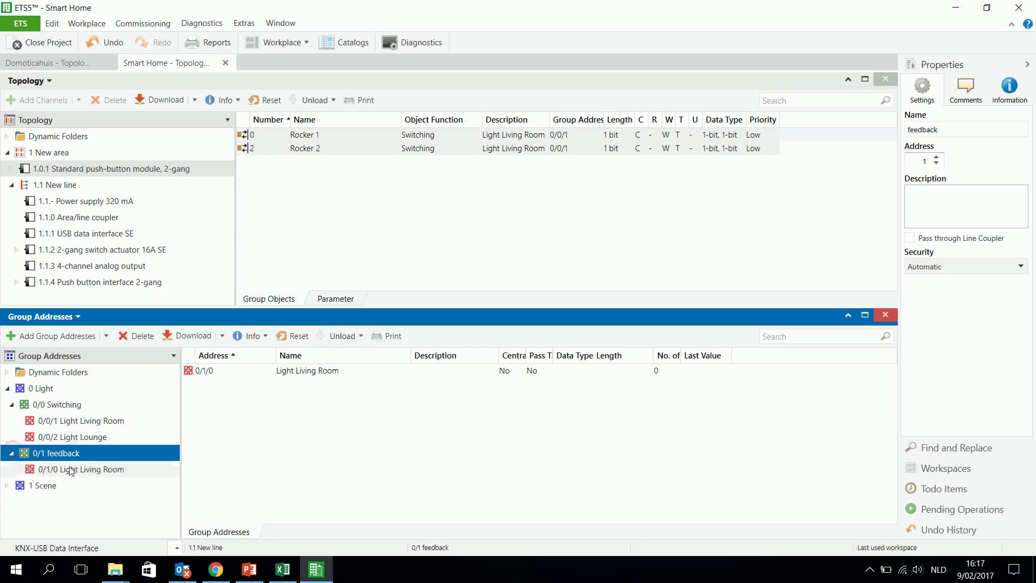
click(103, 421)
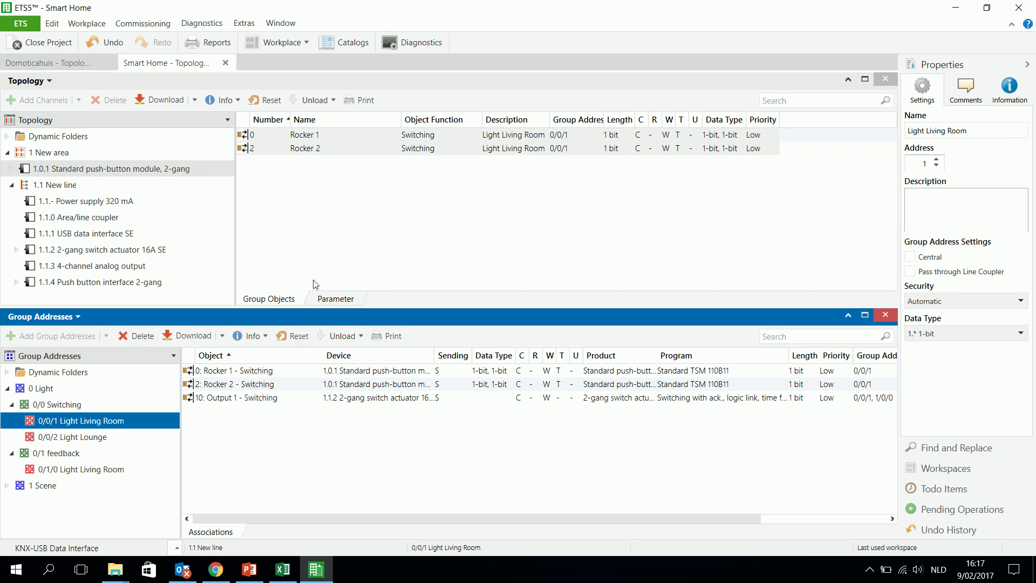
Step: Set R1 - Status LED to 'Control via separate LED object', creating Status LED 1
click(331, 300)
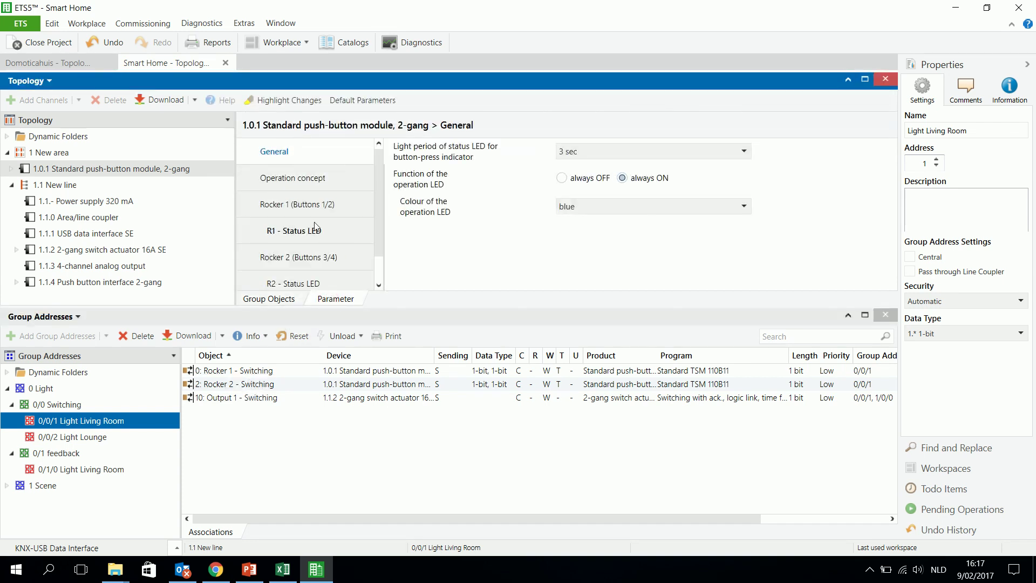
click(294, 229)
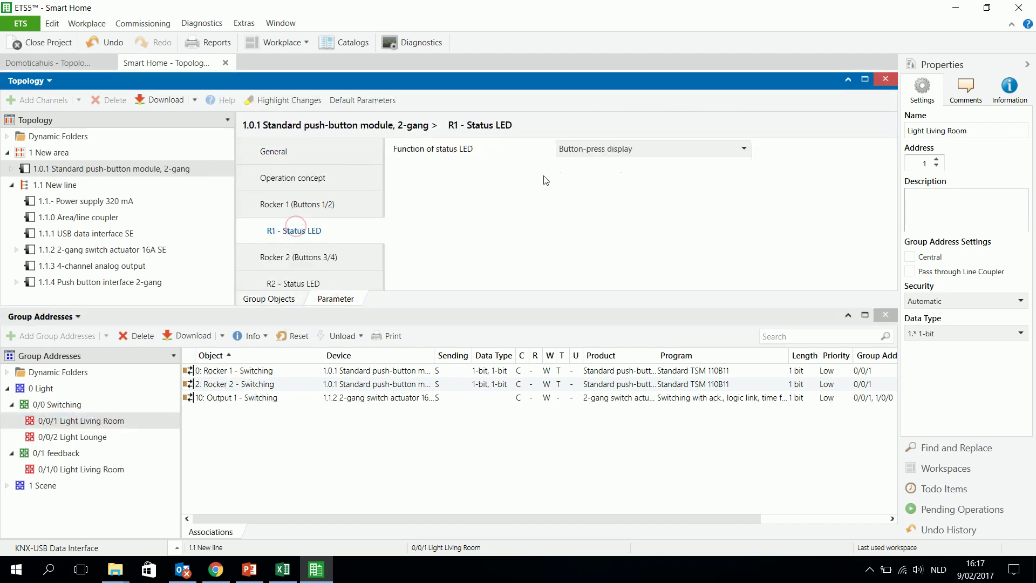
click(702, 151)
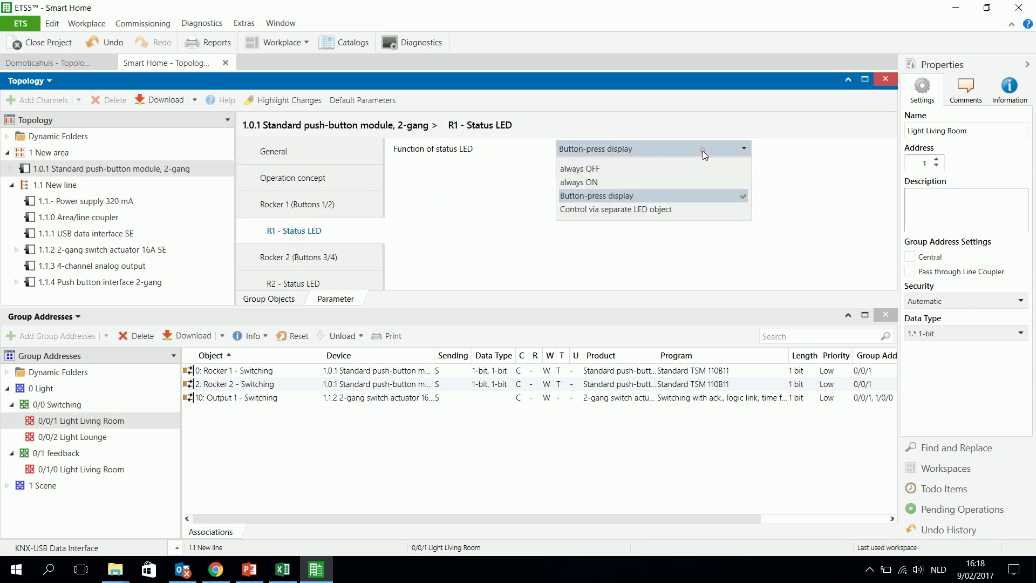
click(619, 213)
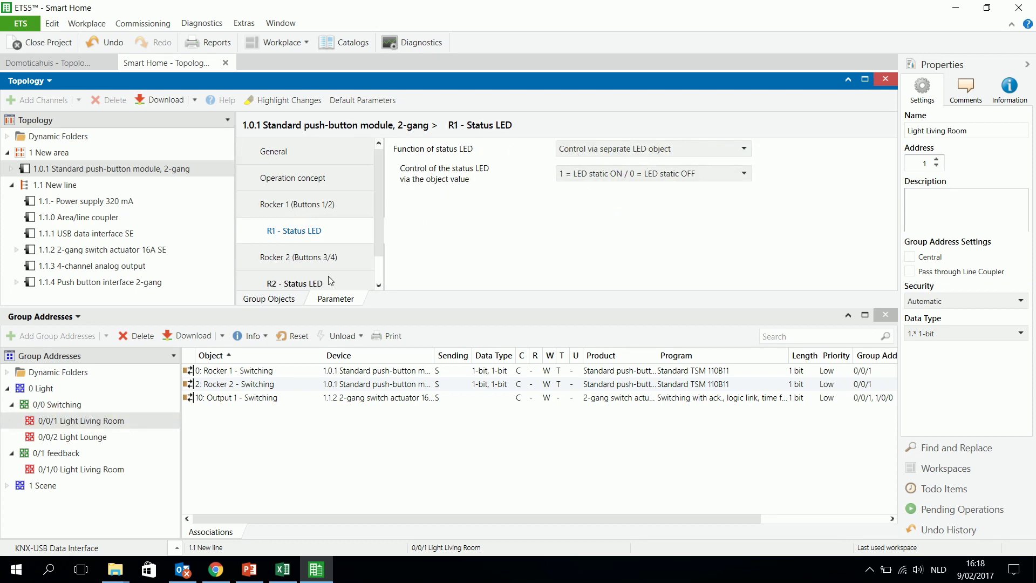
click(272, 299)
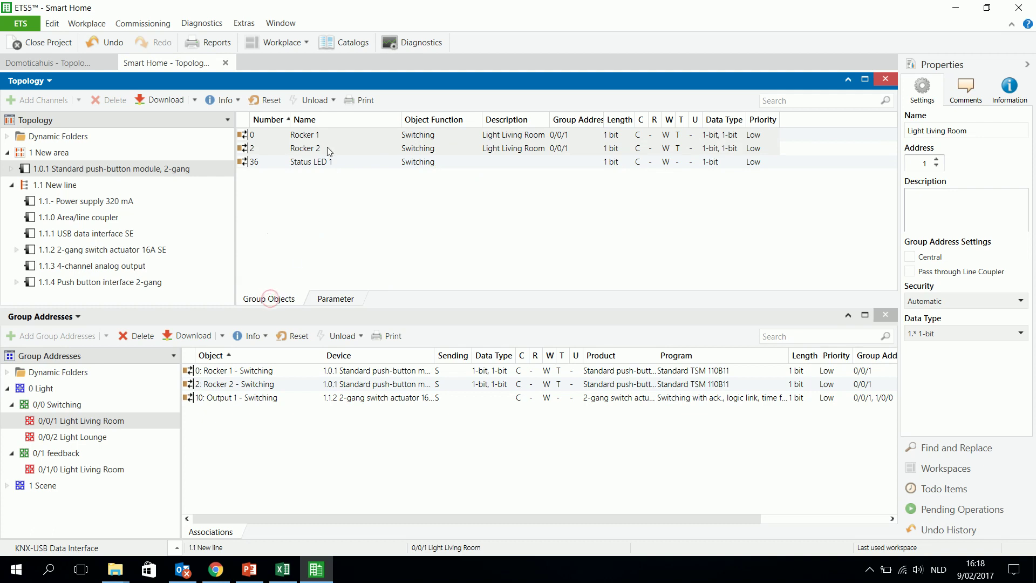
click(316, 161)
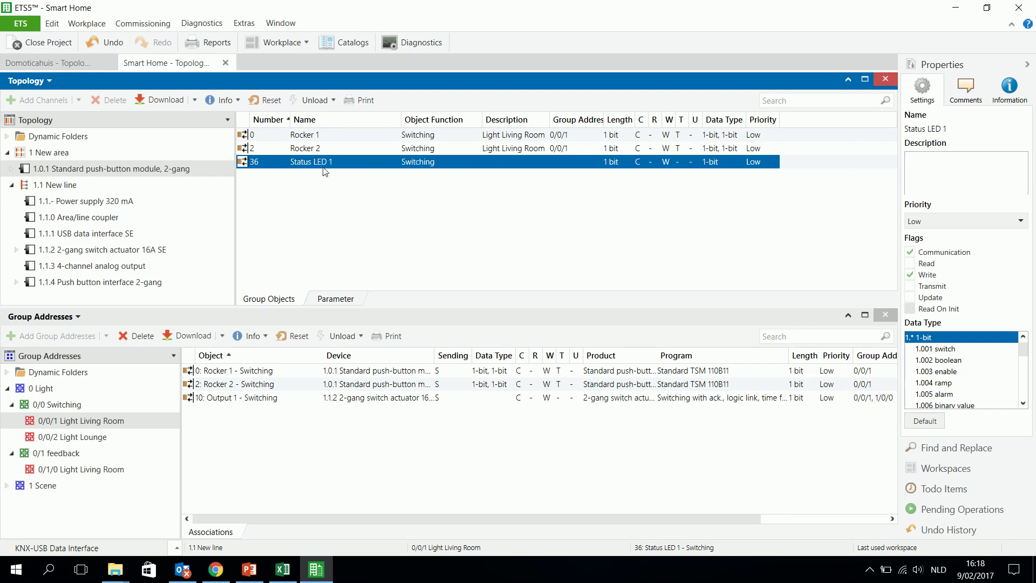
Step: Set R2 - Status LED to 'Control via separate LED object', creating Status LED 2
click(332, 301)
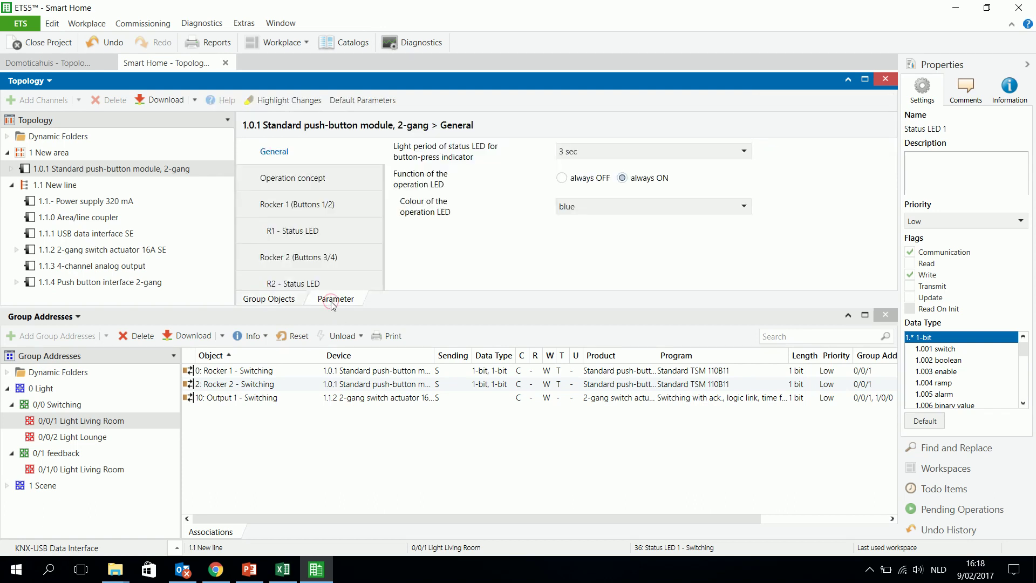
click(297, 283)
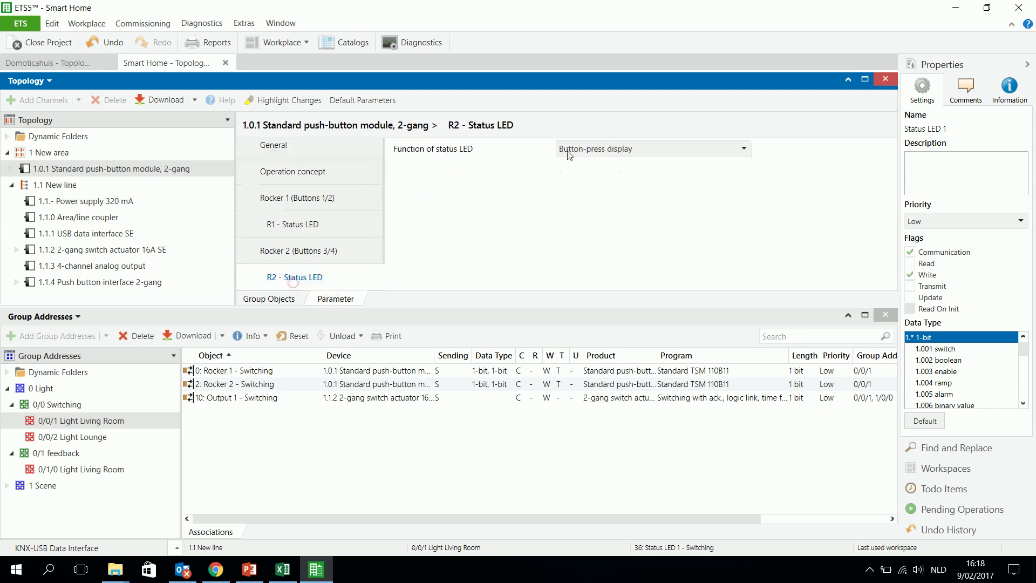
click(618, 151)
click(593, 209)
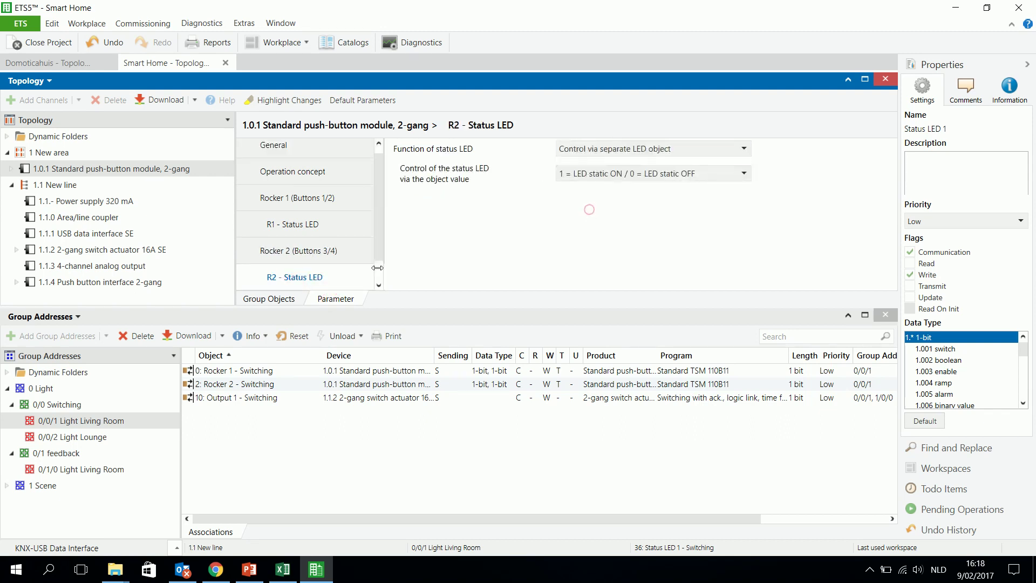
click(269, 298)
Step: Drag Status LED 1 and Status LED 2 onto 0/1/0 Light Living Room and verify the 0/1/0 and 0/0/1 associations
click(332, 175)
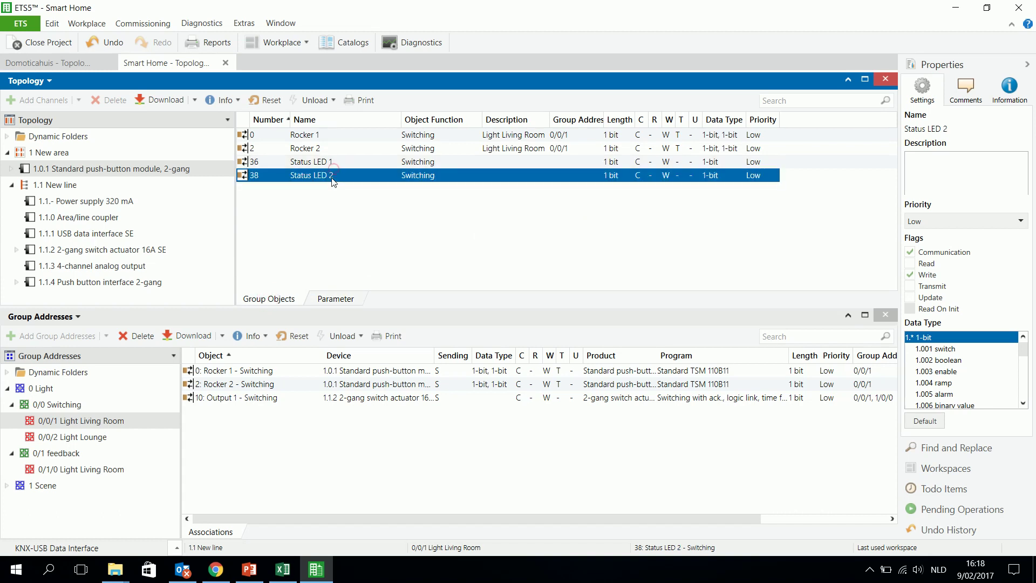
ctrl+click(332, 163)
drag(347, 166, 105, 475)
click(105, 471)
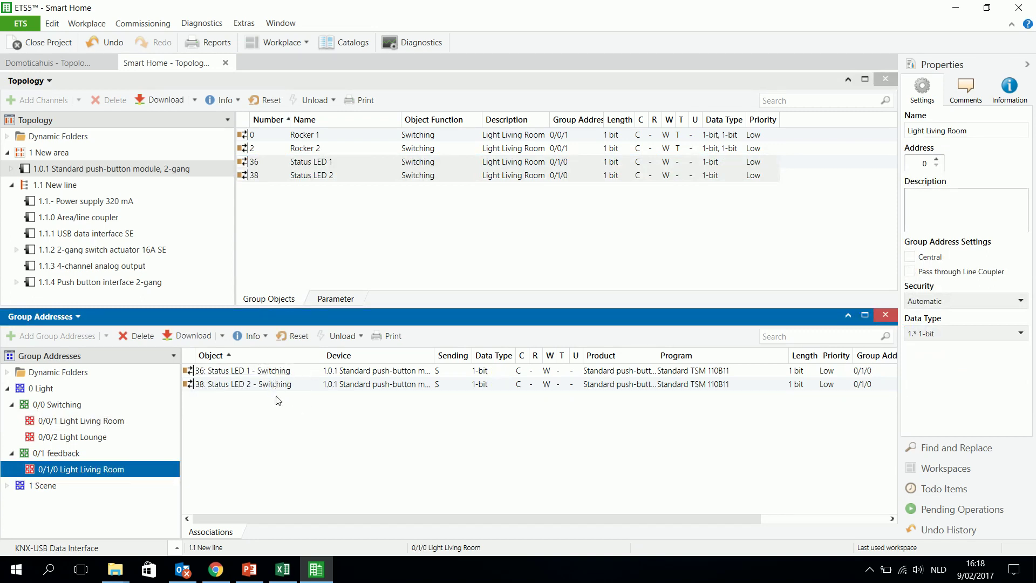
click(71, 425)
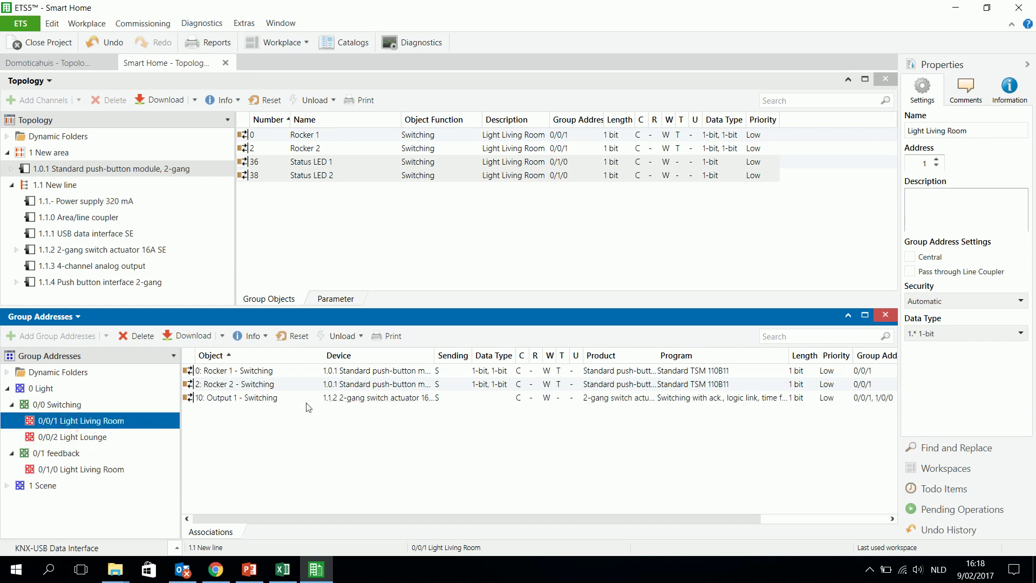
Step: On the 1.1.2 switch actuator, set A1 Feedback telegram to 'no inversion, active message object'
click(52, 250)
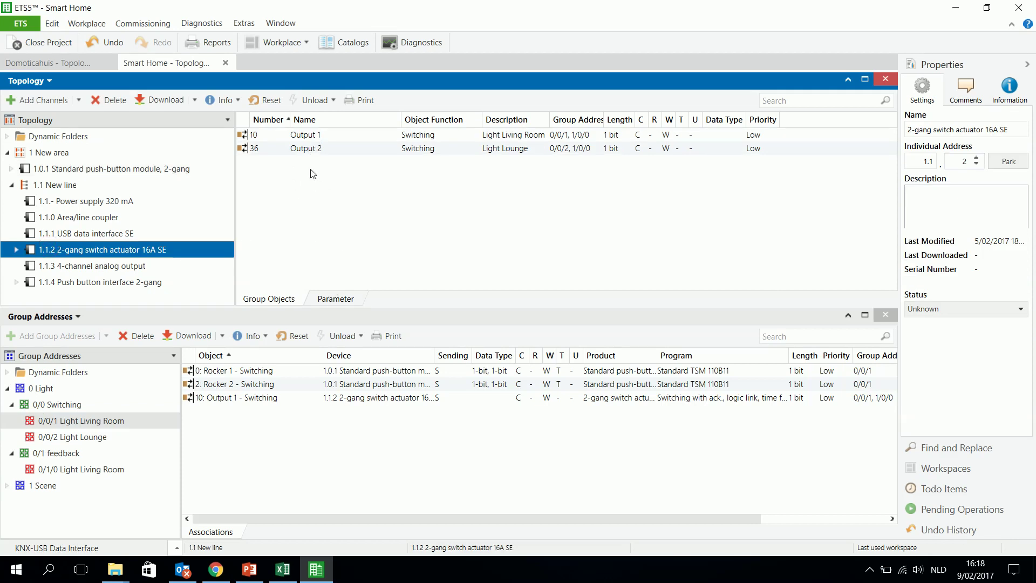
click(325, 296)
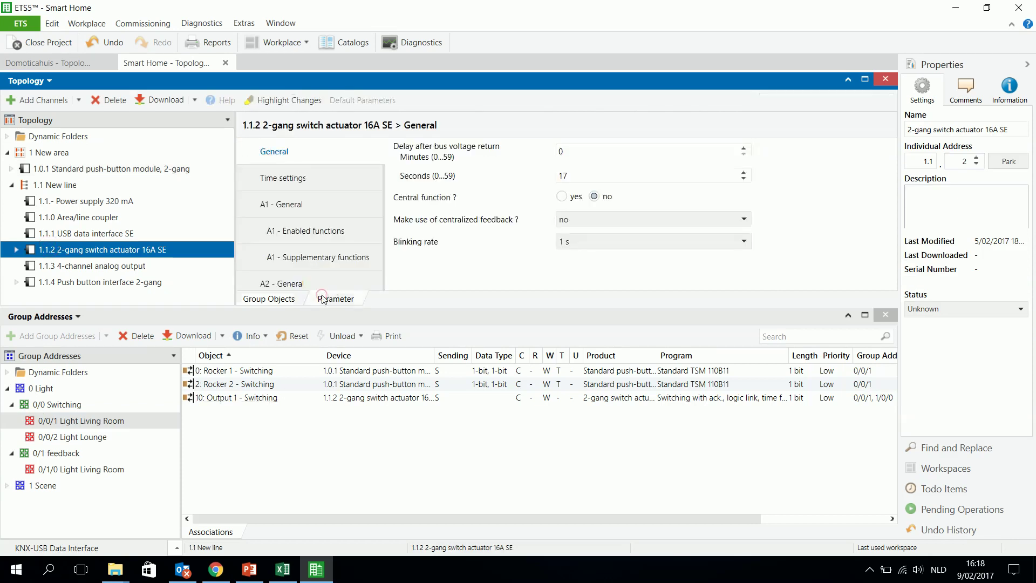
click(305, 210)
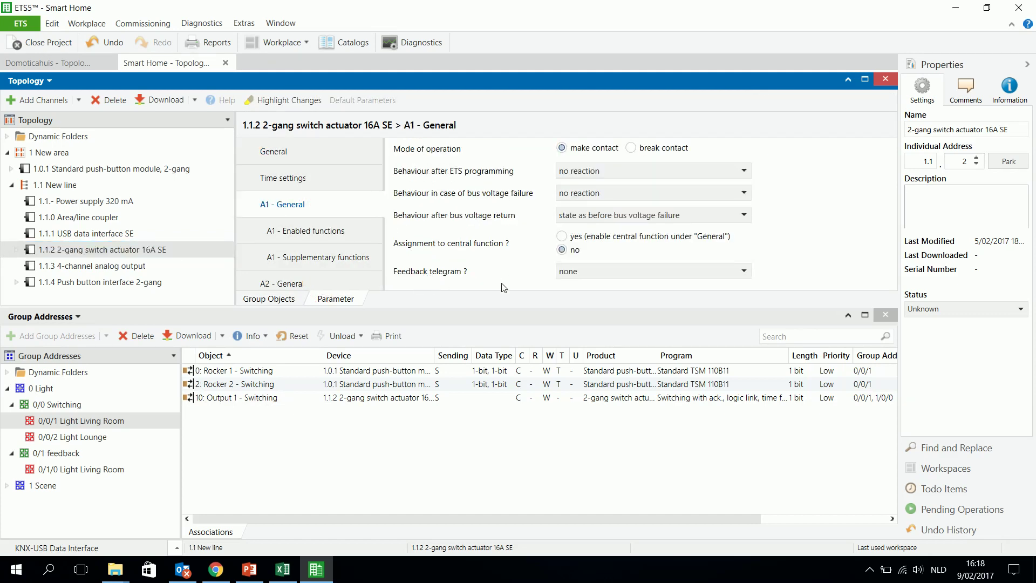
click(579, 274)
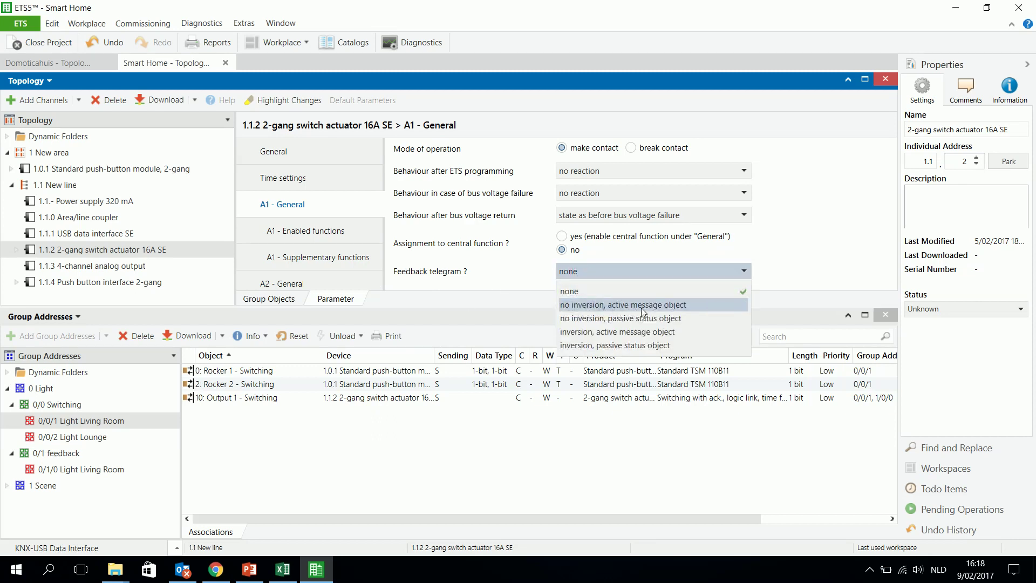
click(688, 306)
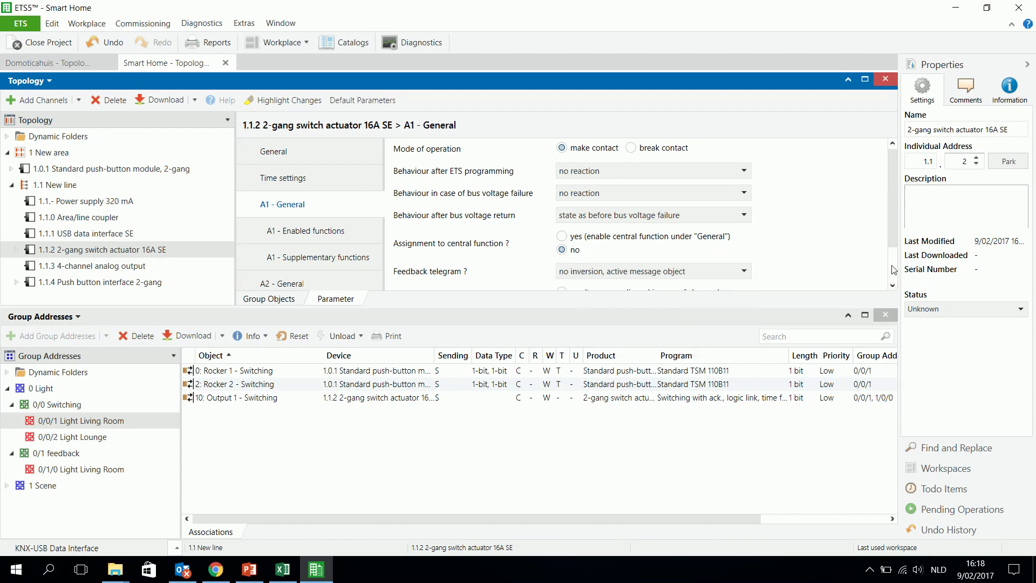
click(272, 300)
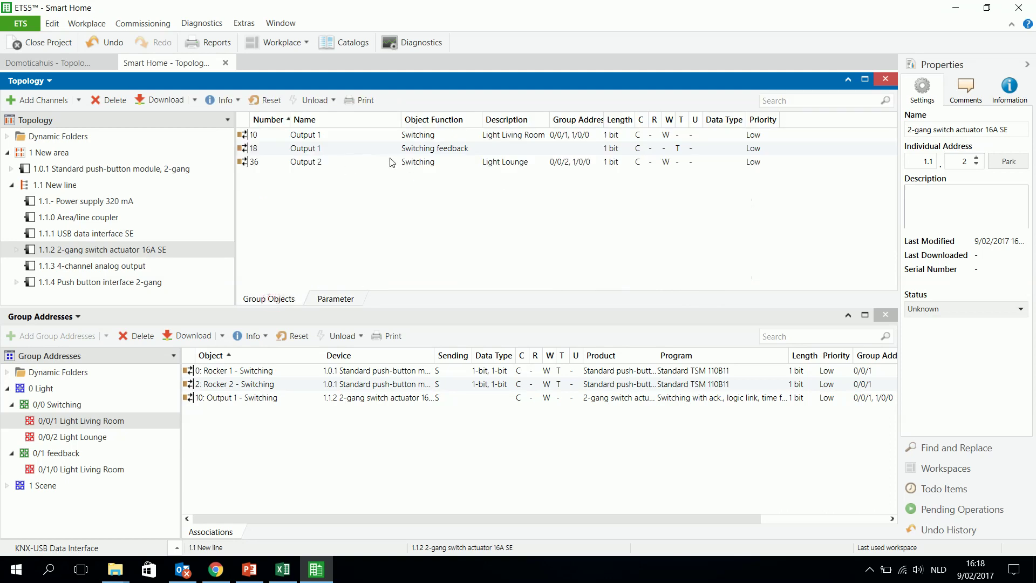
Step: Drag Output 1 Switching feedback onto 0/1/0 Light Living Room and check its associations
click(308, 154)
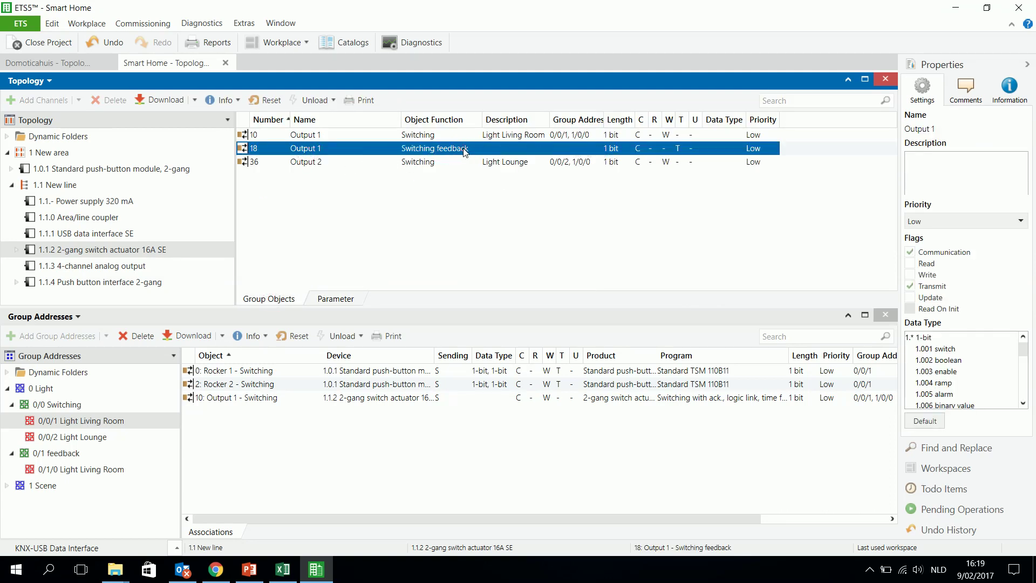
drag(464, 154, 97, 478)
click(97, 473)
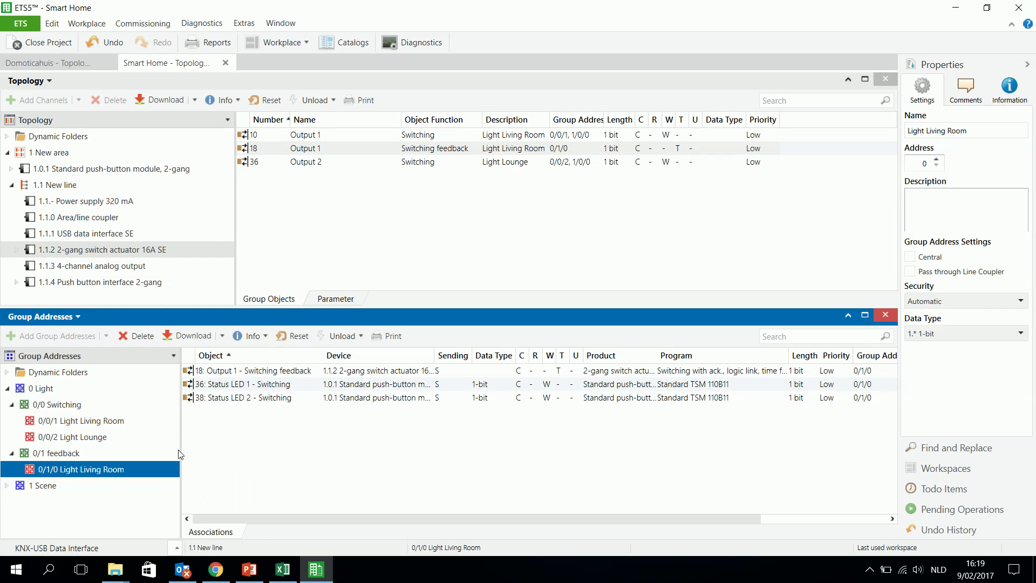
Step: Set buttons 1/2 and 3/4 to Button function, accepting removal of both rockers' group associations
click(94, 422)
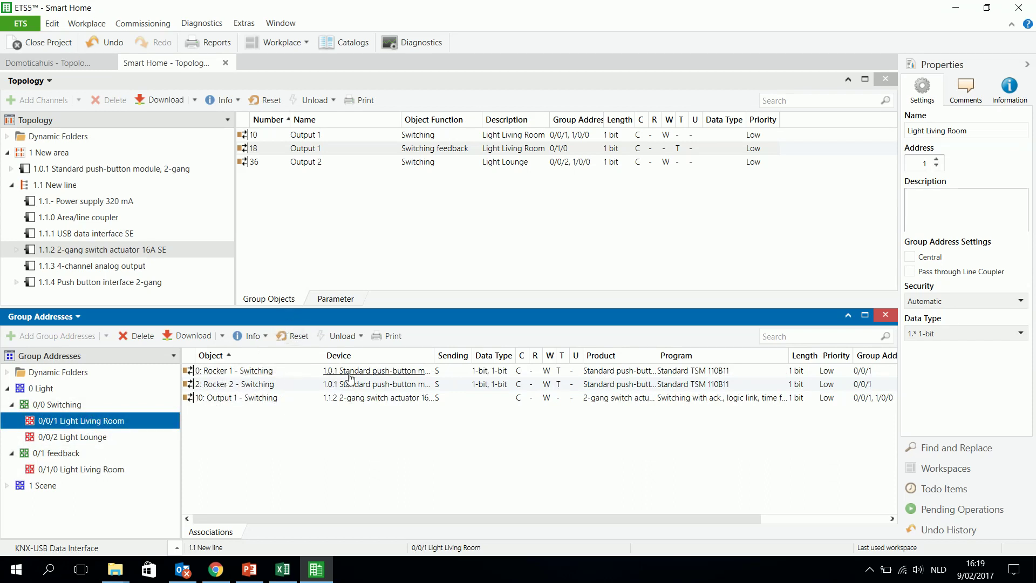
click(101, 173)
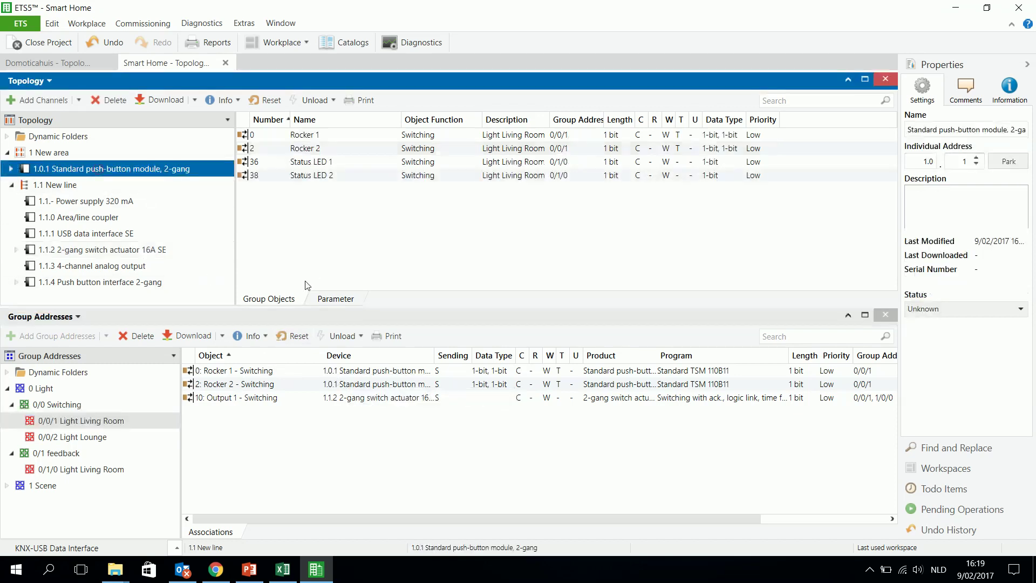
click(333, 299)
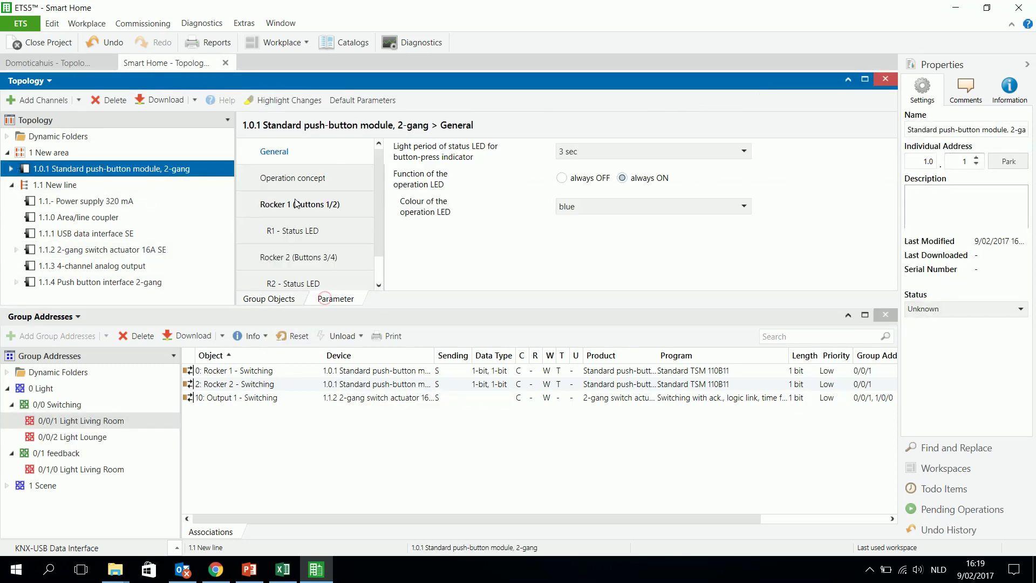
click(290, 178)
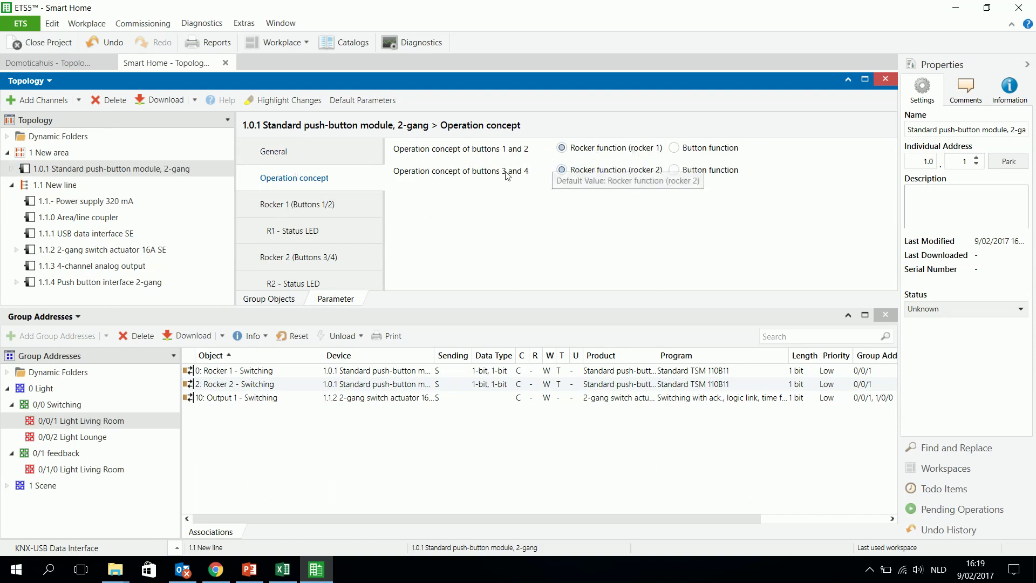
click(674, 148)
click(587, 358)
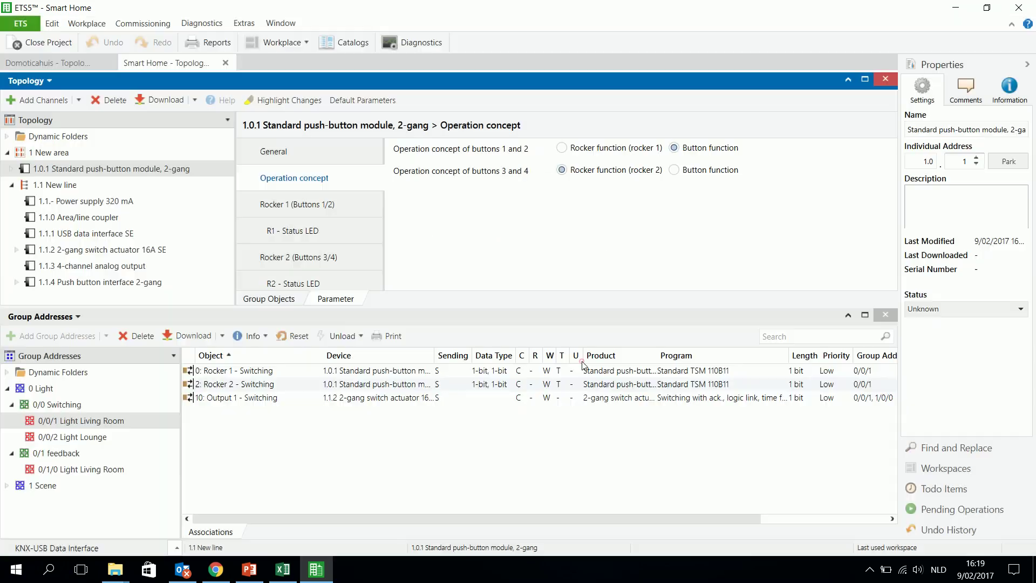
click(675, 170)
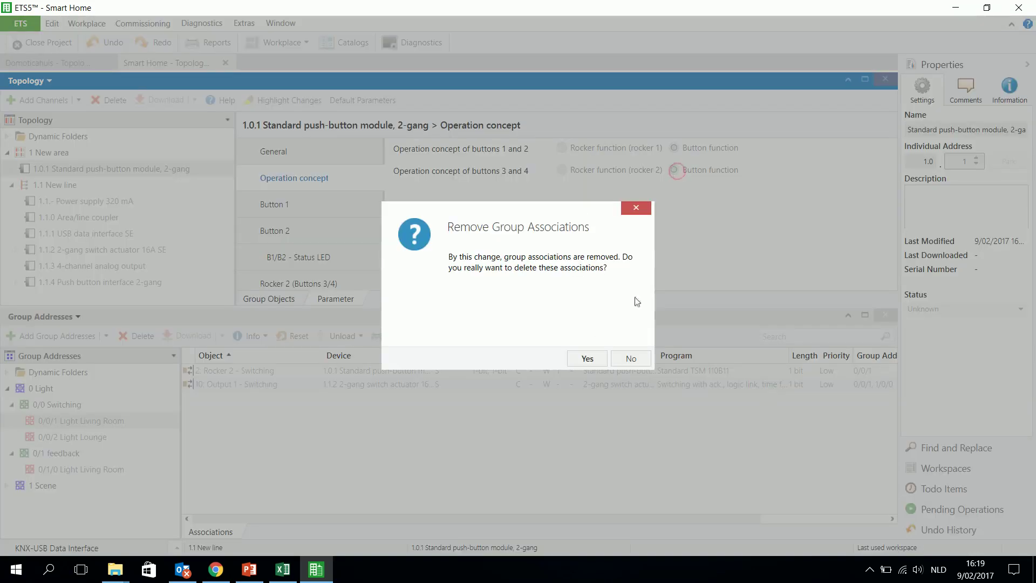
click(587, 358)
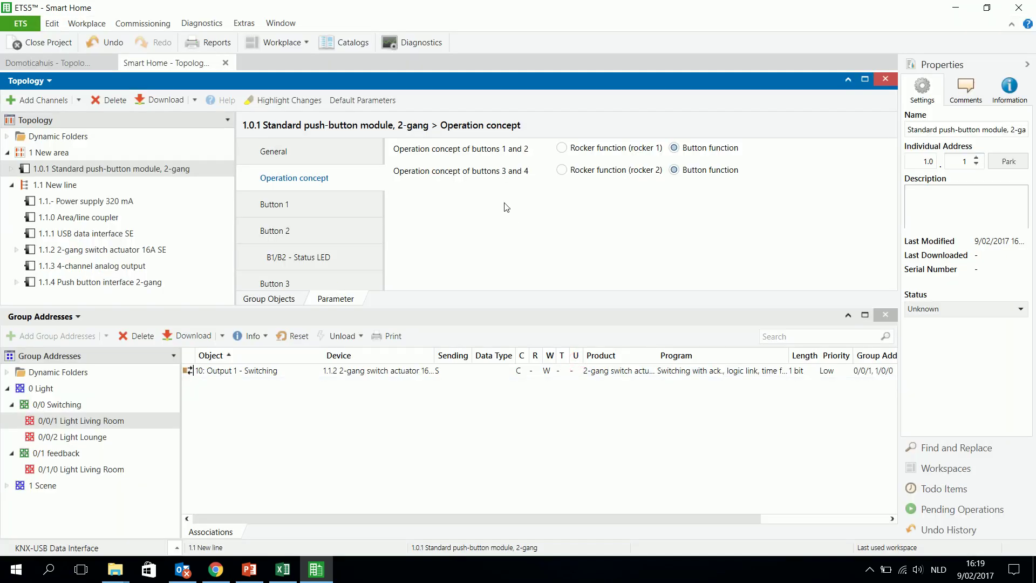
click(281, 300)
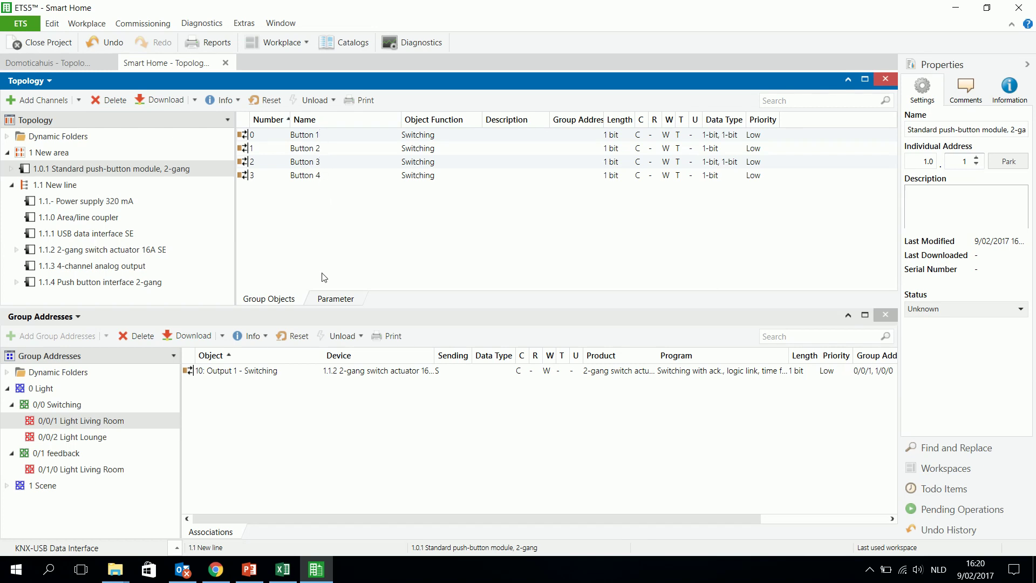
Step: Set Button 1's press command (TOGGLE, then ON) and Button 2's press command to OFF
click(332, 300)
click(281, 209)
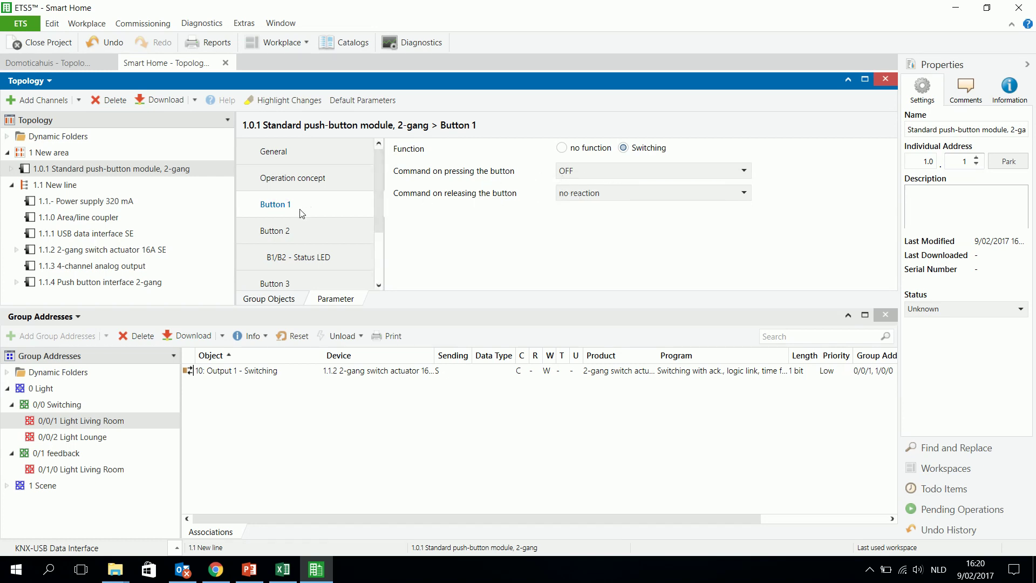
click(681, 174)
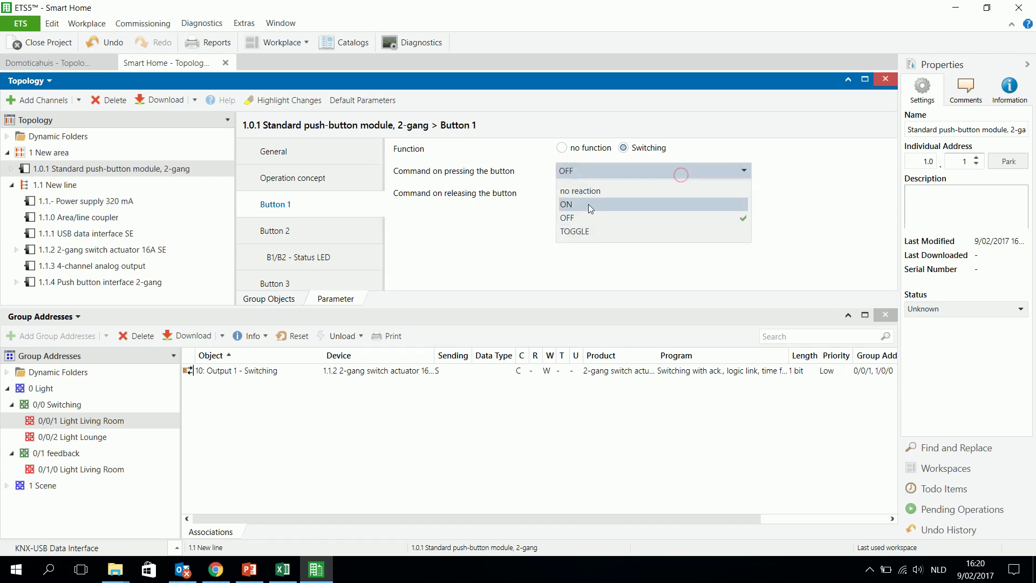
click(570, 235)
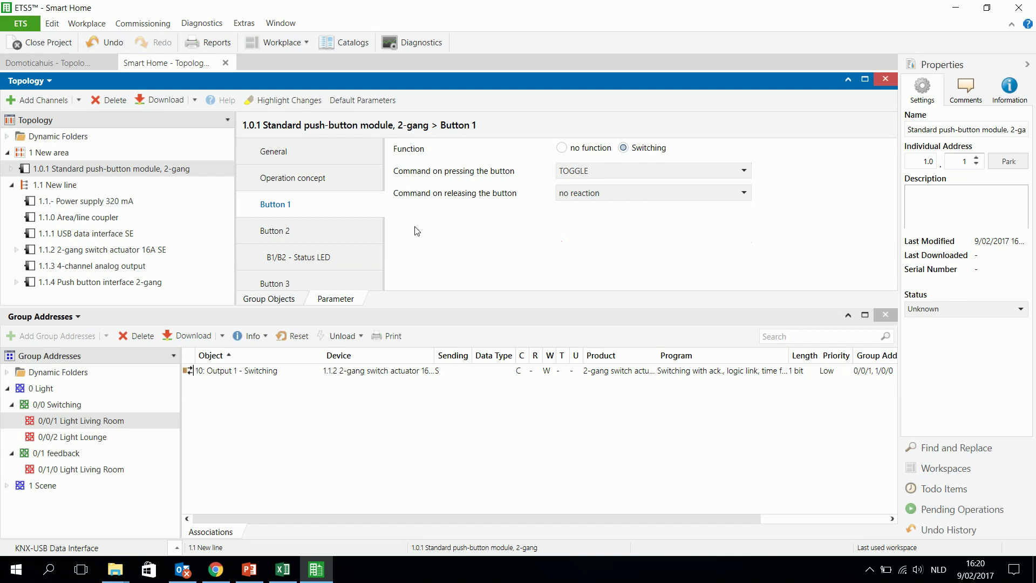
click(623, 175)
click(575, 205)
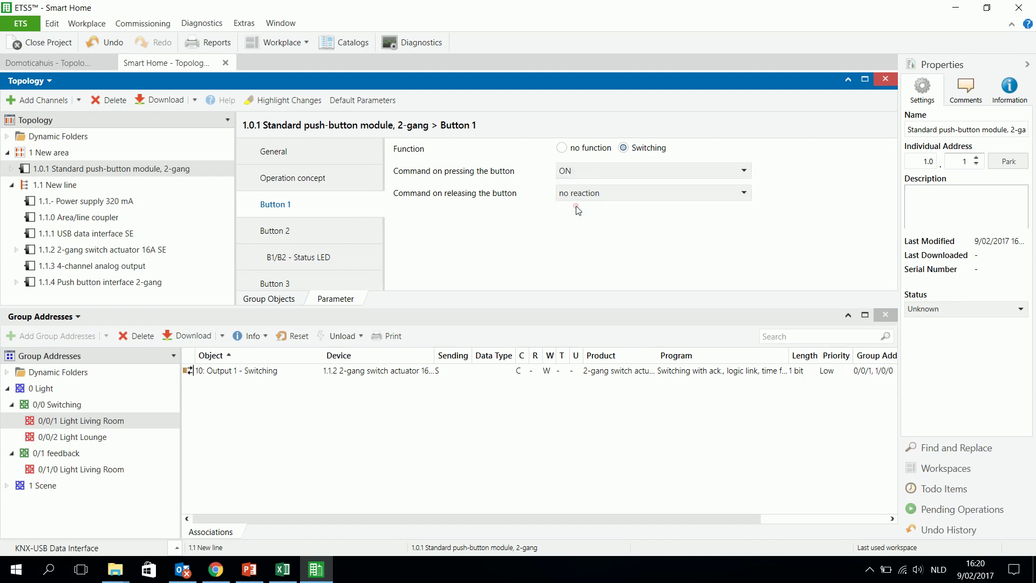
click(308, 231)
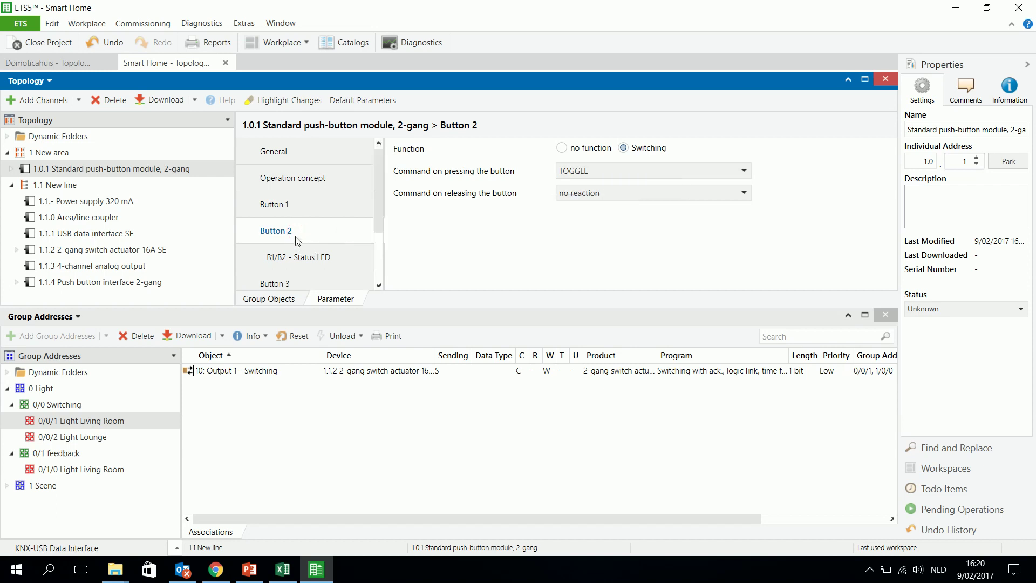
click(590, 173)
click(580, 219)
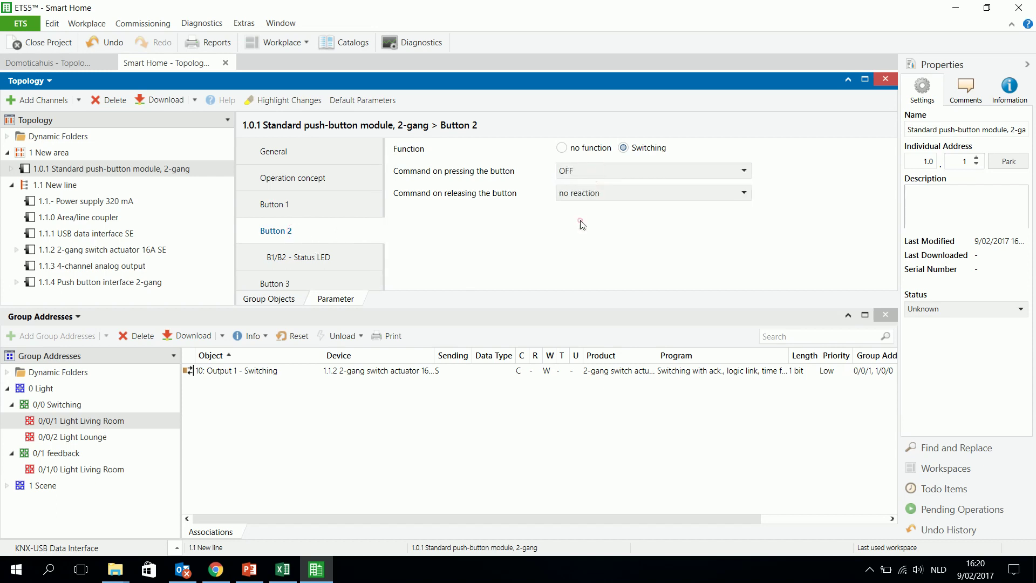
Step: Set 'Command on pressing the button' to TOGGLE for both Button 1 and Button 3
click(289, 203)
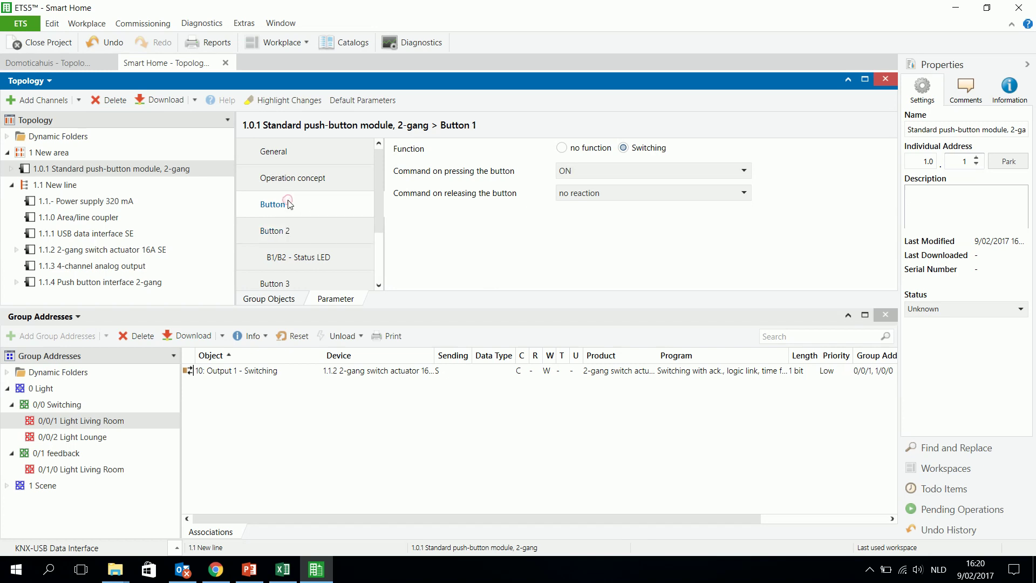
click(572, 170)
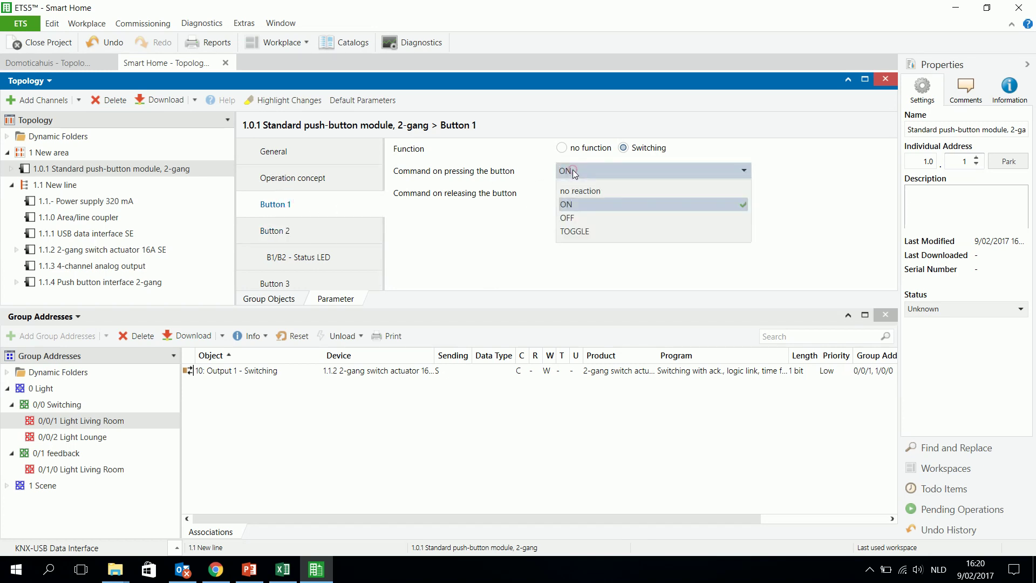
click(573, 232)
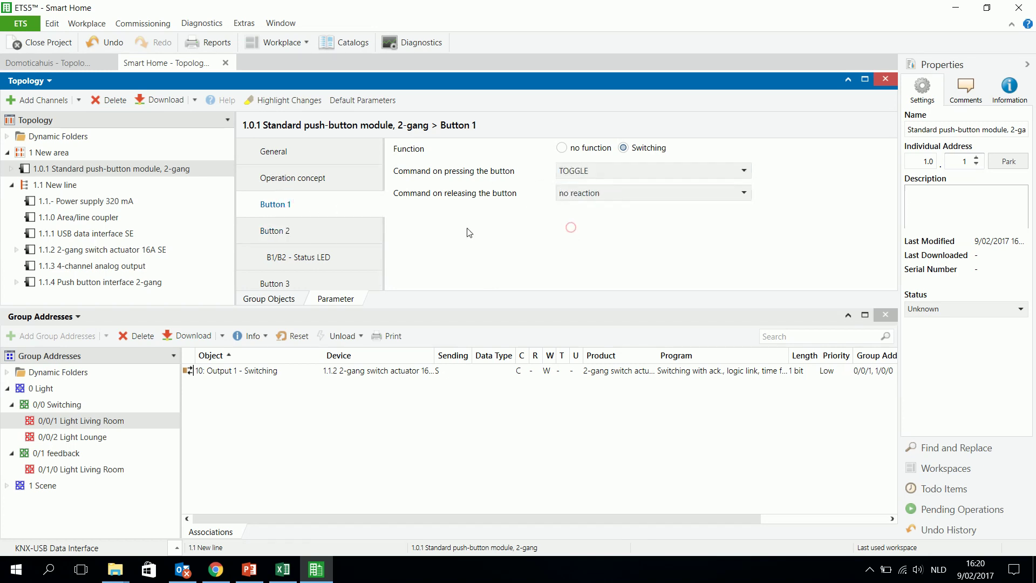
click(276, 282)
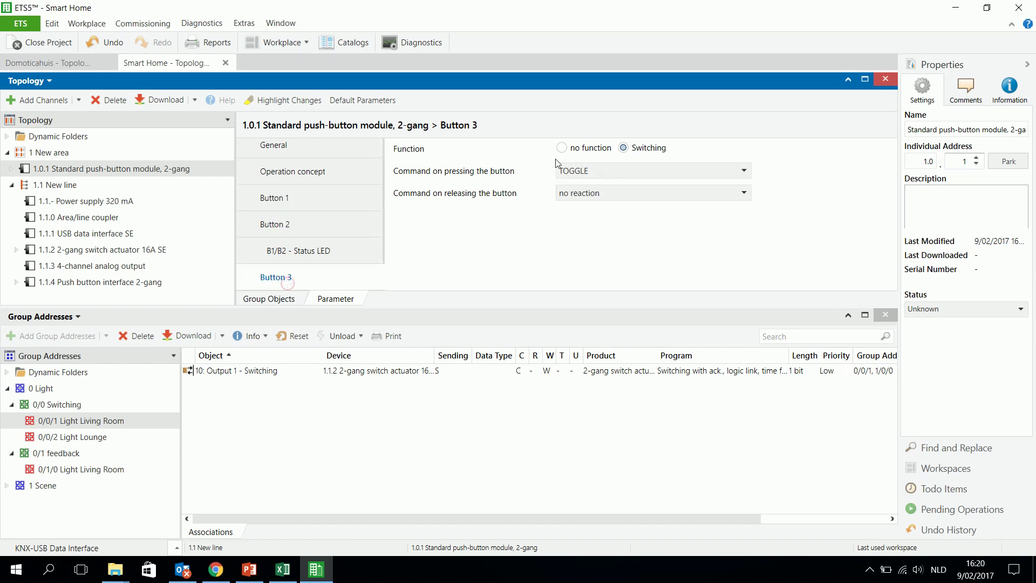
click(573, 170)
click(574, 232)
Step: Drag the Button 1 and Button 3 group objects onto 0/0/1 Light Living Room, then view 0/1/0
click(269, 300)
click(332, 134)
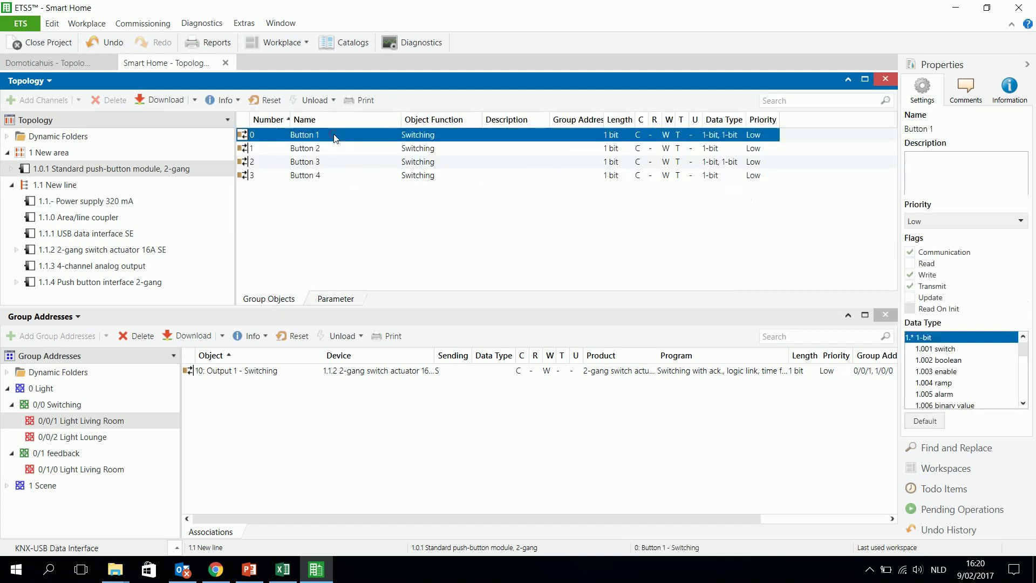
ctrl+click(319, 164)
drag(356, 163, 340, 470)
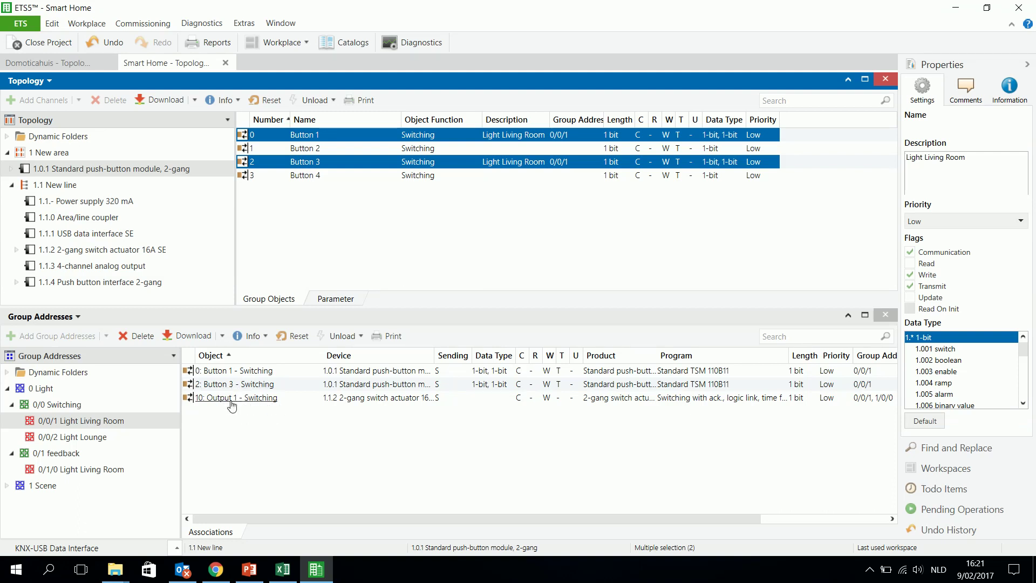
click(105, 467)
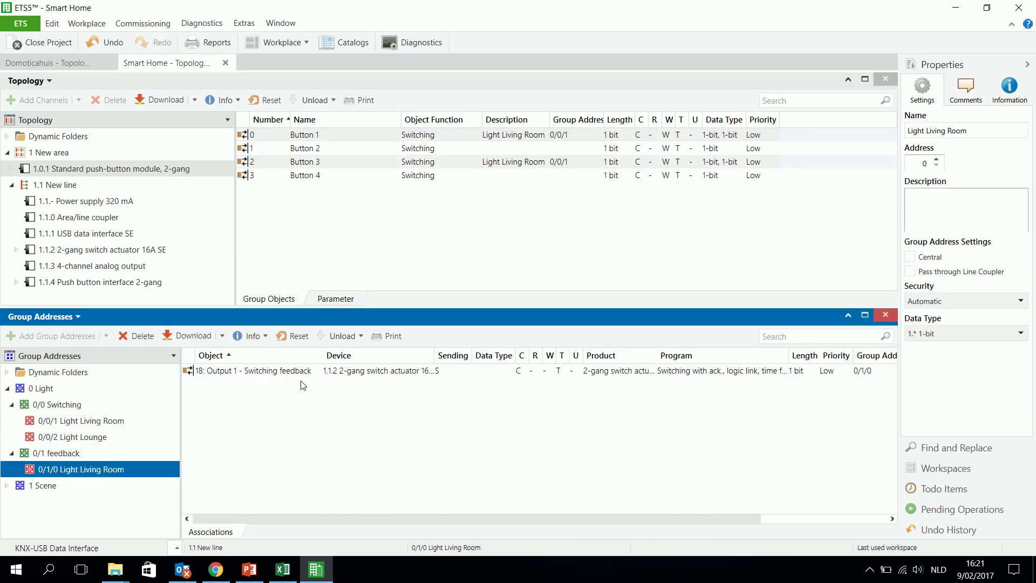
Step: Set the B1/B2 and B3/B4 status LEDs to 'Control via separate LED object'
click(94, 422)
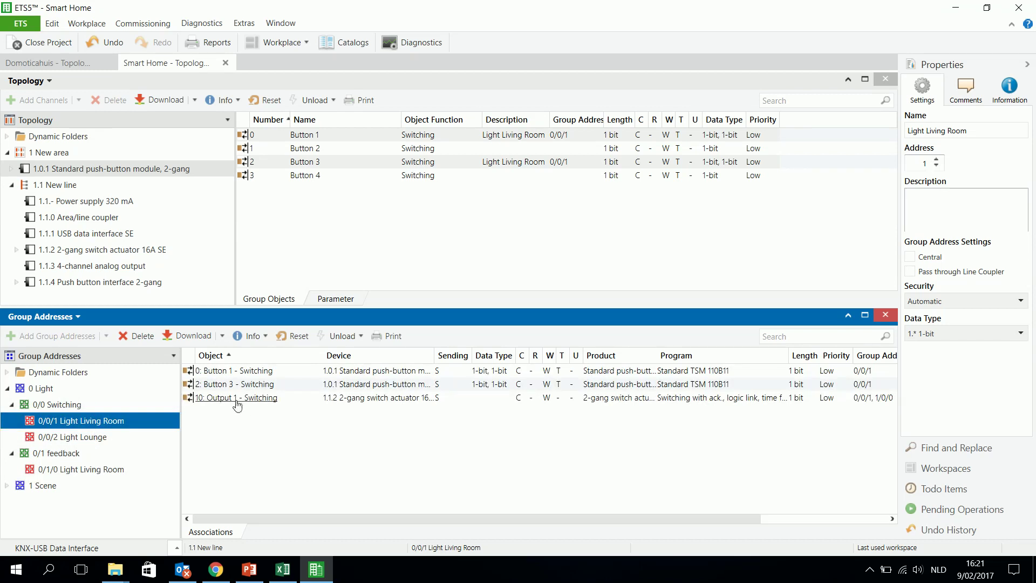
click(335, 298)
click(288, 259)
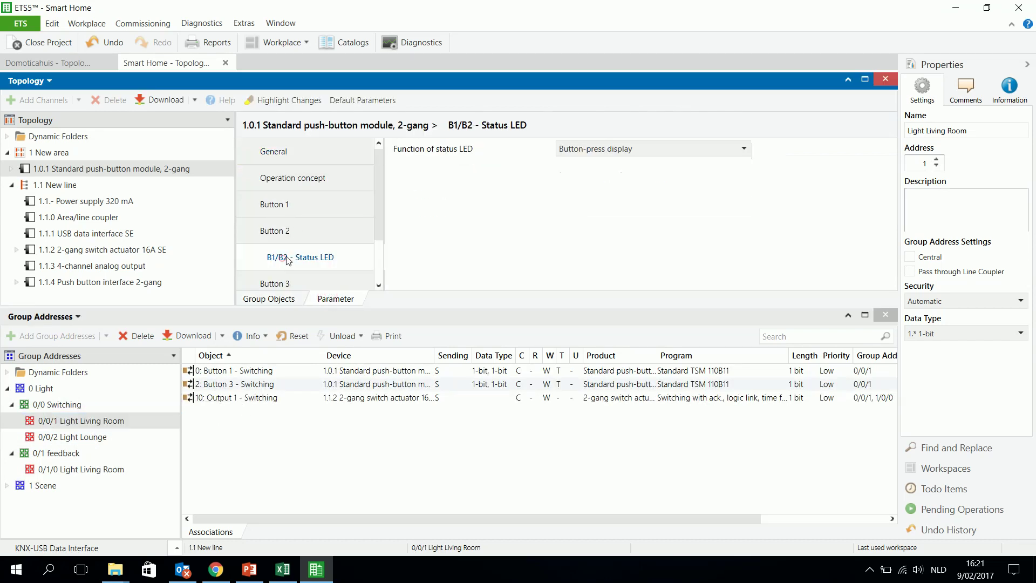
click(586, 148)
click(585, 208)
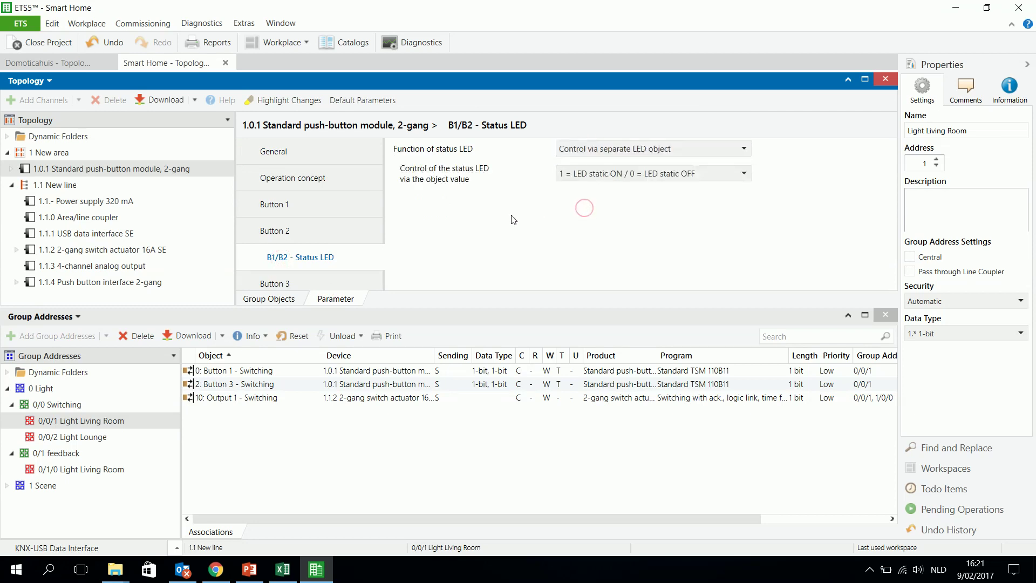
scroll(323, 253, down, 3)
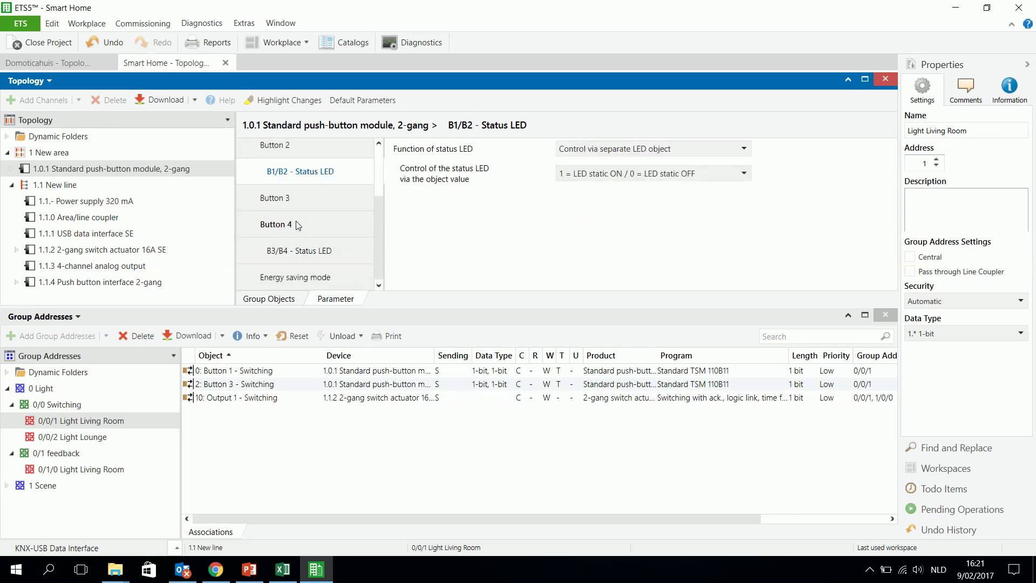
click(292, 252)
click(630, 151)
click(591, 206)
Step: Link the Status LED 1 and Status LED 2 objects to feedback address 0/1/0
click(277, 304)
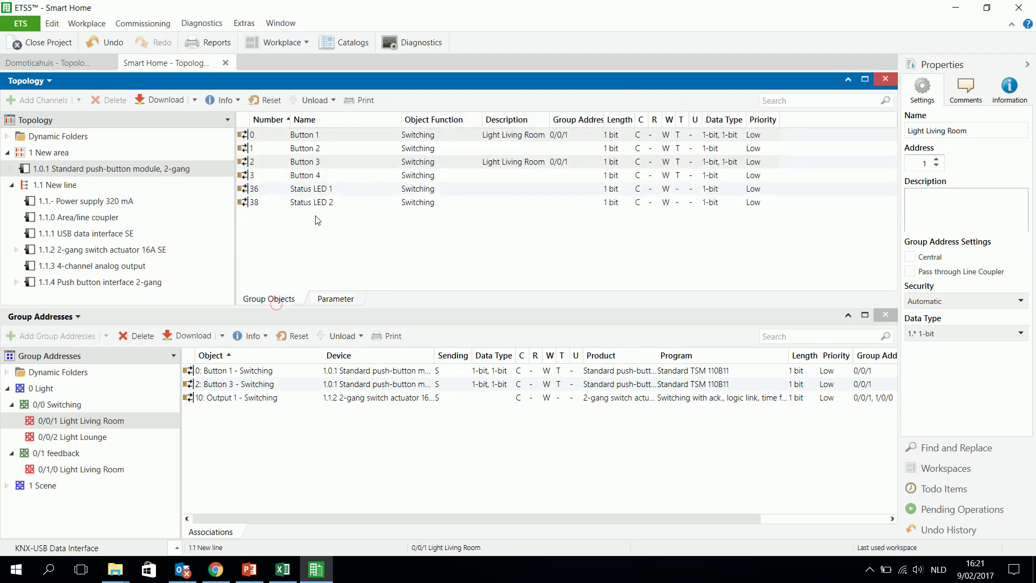
click(335, 189)
shift+click(359, 200)
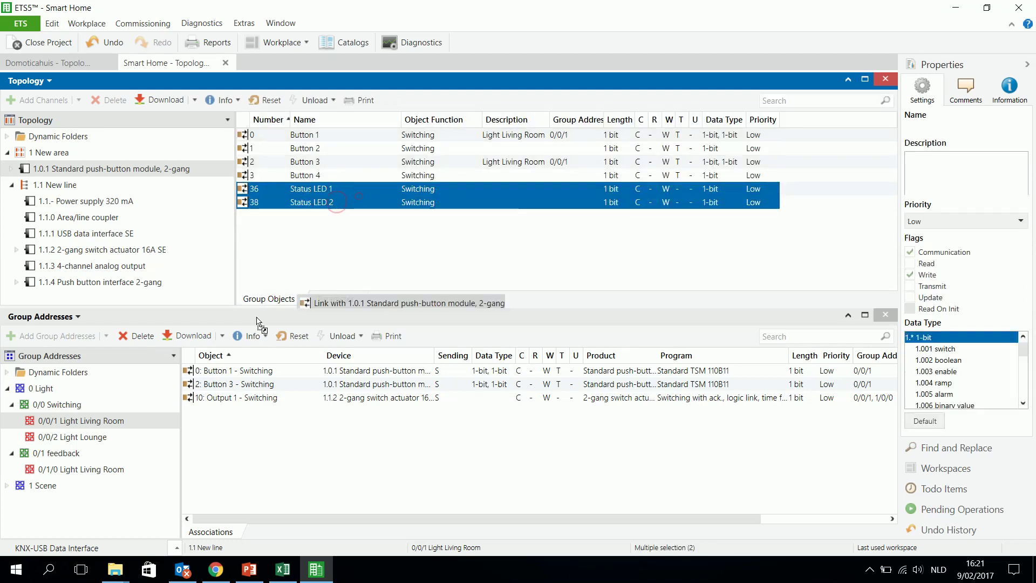
drag(221, 360, 108, 470)
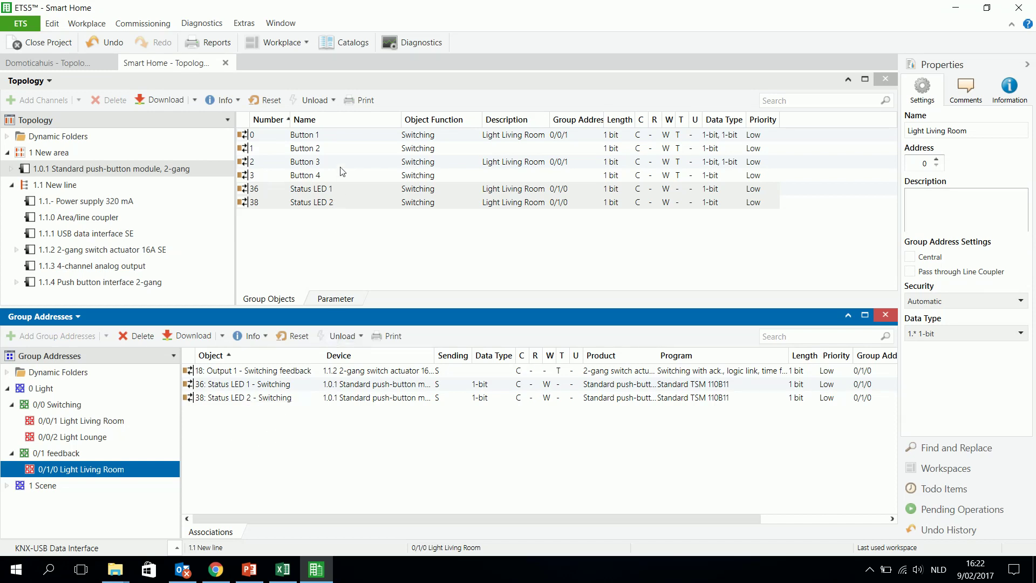
Step: Drag the Button 1 and 3 objects onto 0/1/0 Light Living Room, then check 0/0/1 and 0/1/0 links
click(319, 135)
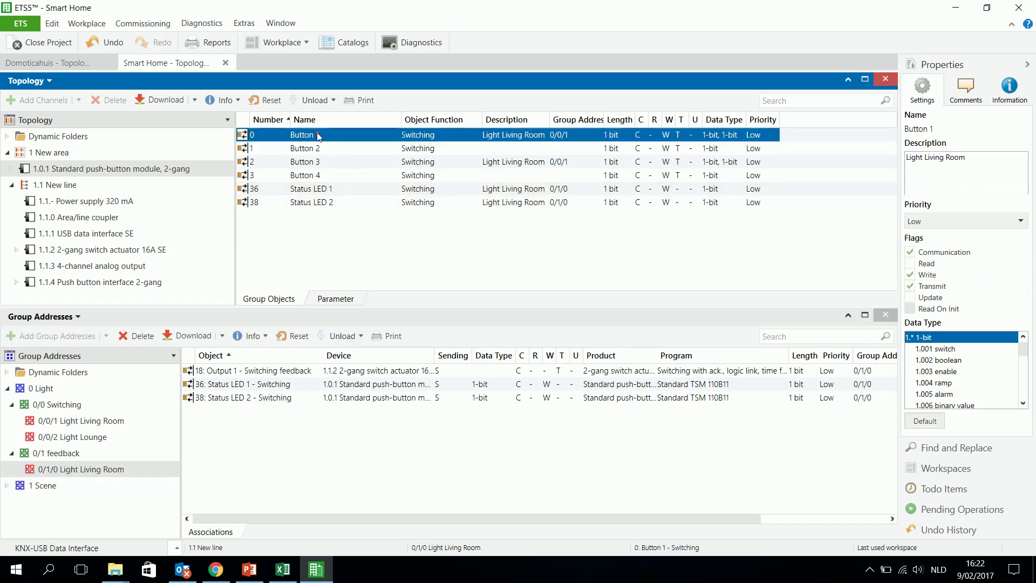
ctrl+click(330, 163)
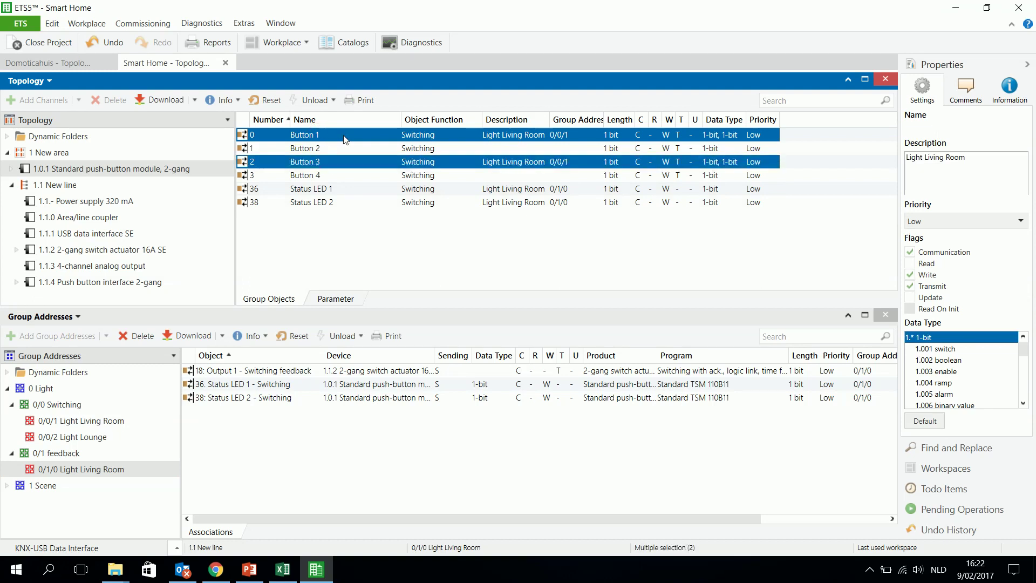
drag(345, 138, 298, 445)
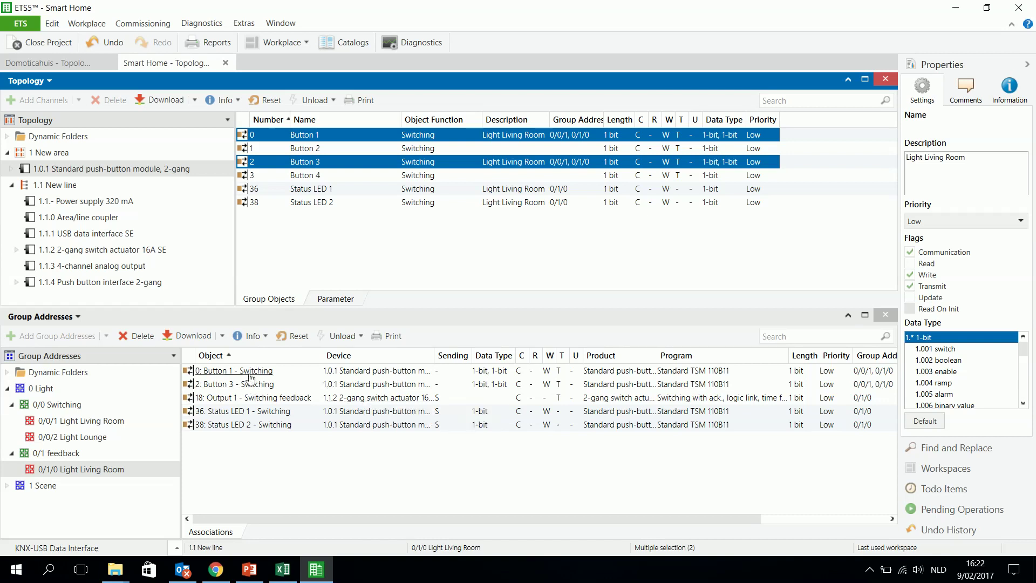
click(100, 421)
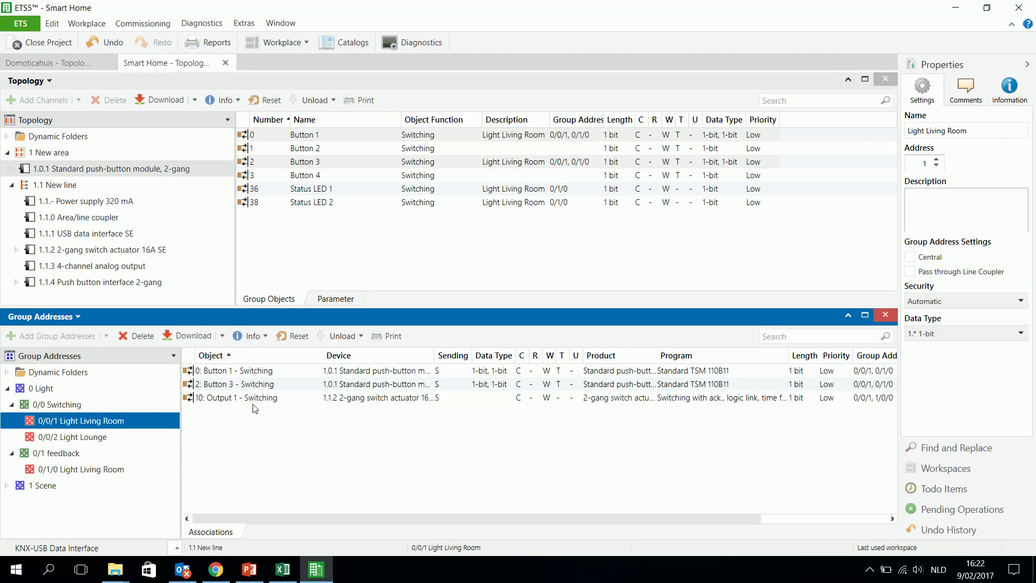
click(117, 472)
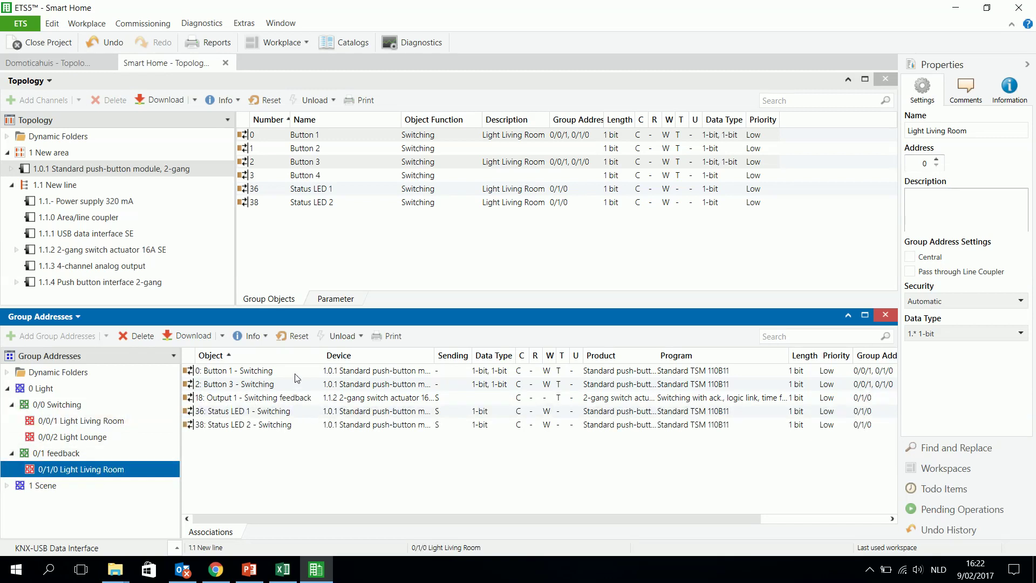